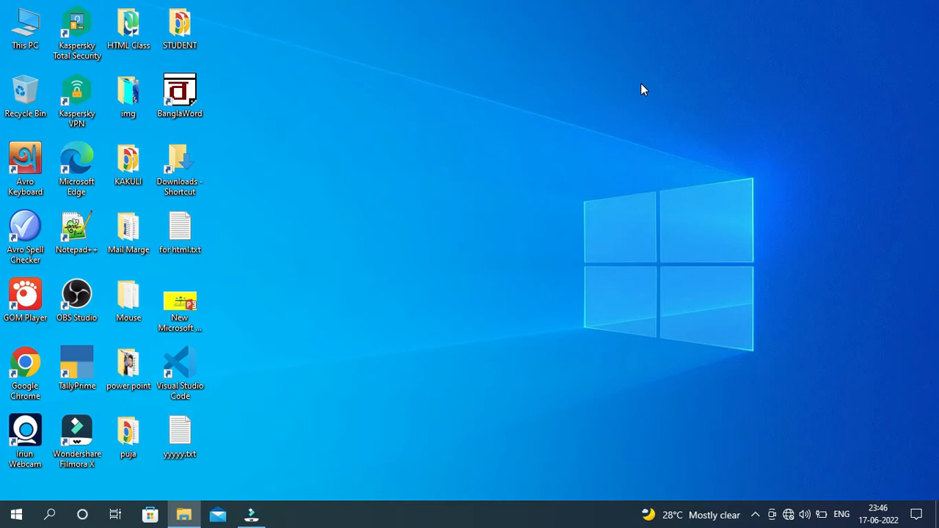
Search Windows for 'access' and launch Microsoft Access.
click(49, 519)
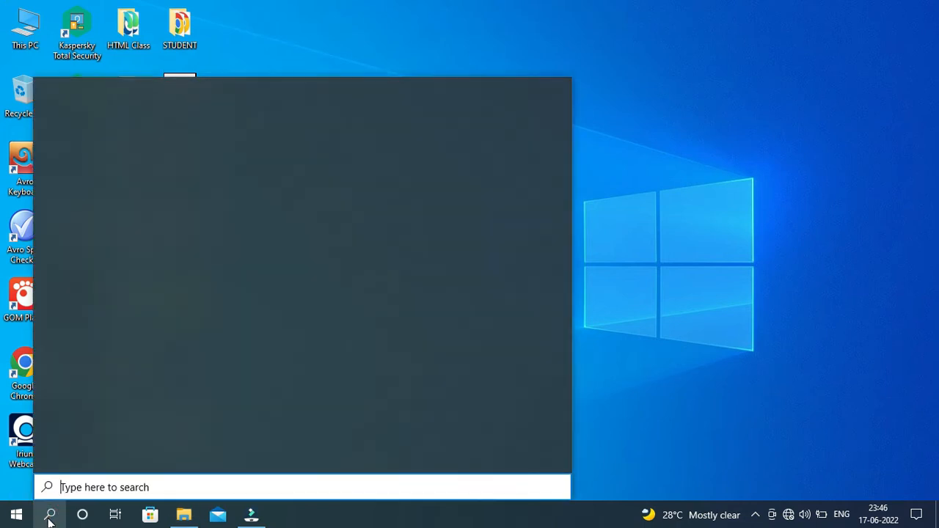
text(access)
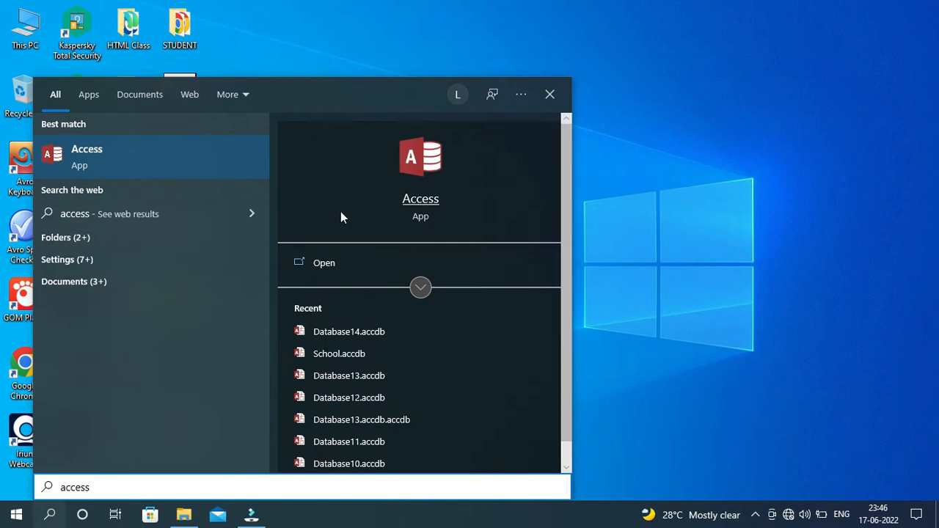
click(419, 199)
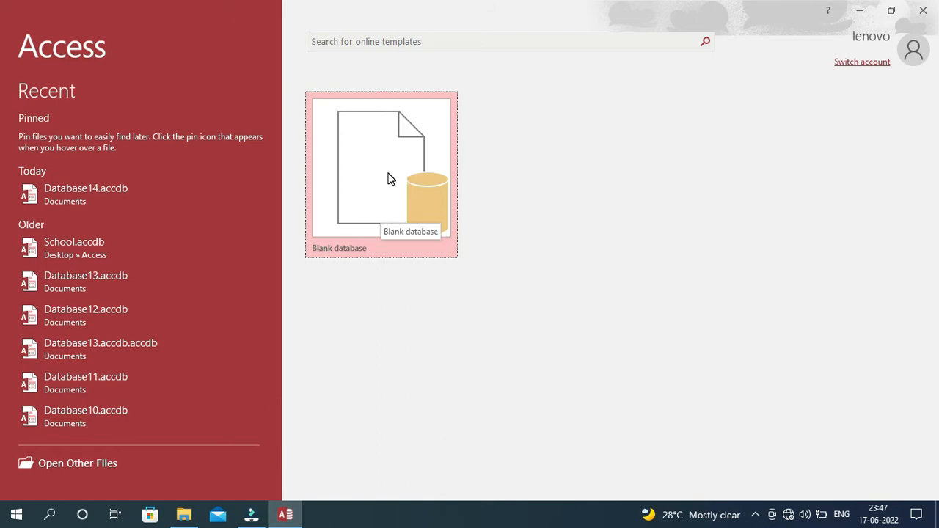
Choose Blank database, keep the Documents folder, and replace the file name with 'School databased'.
click(369, 191)
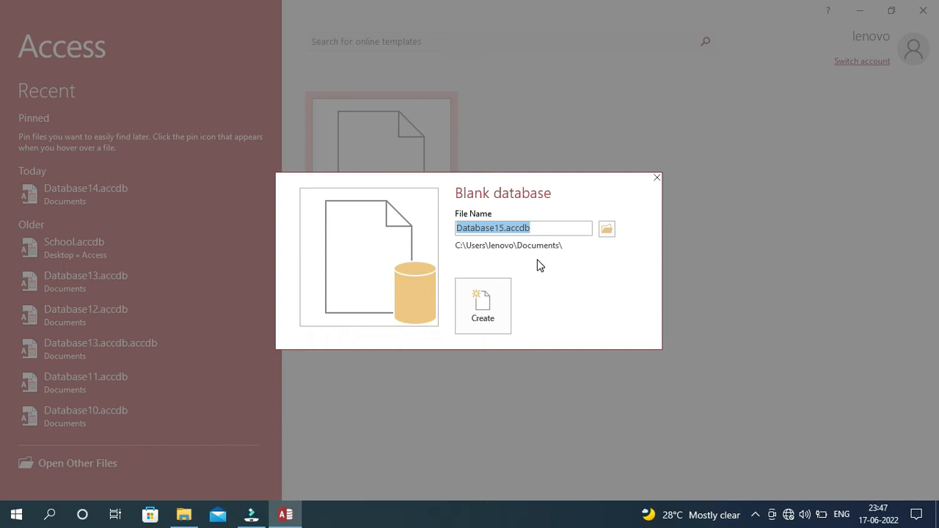
click(606, 229)
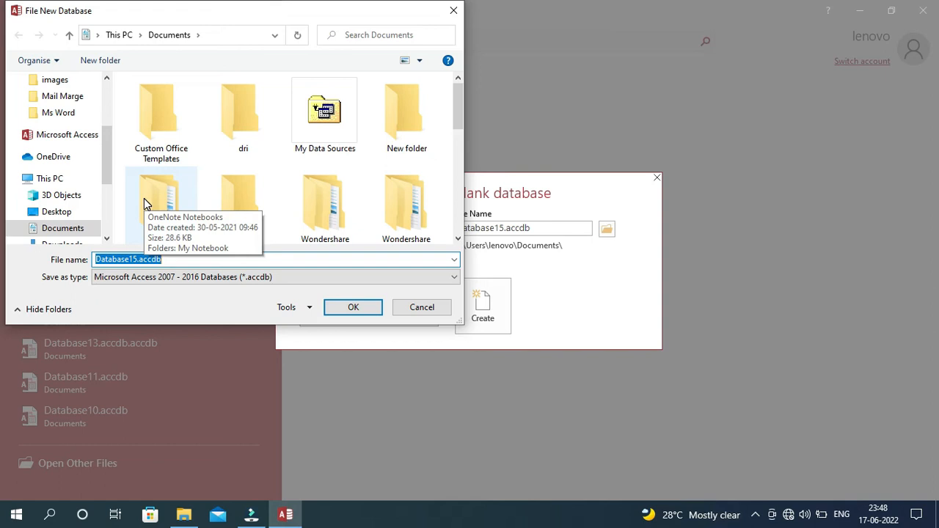
click(434, 308)
drag(536, 228, 469, 227)
drag(554, 228, 418, 224)
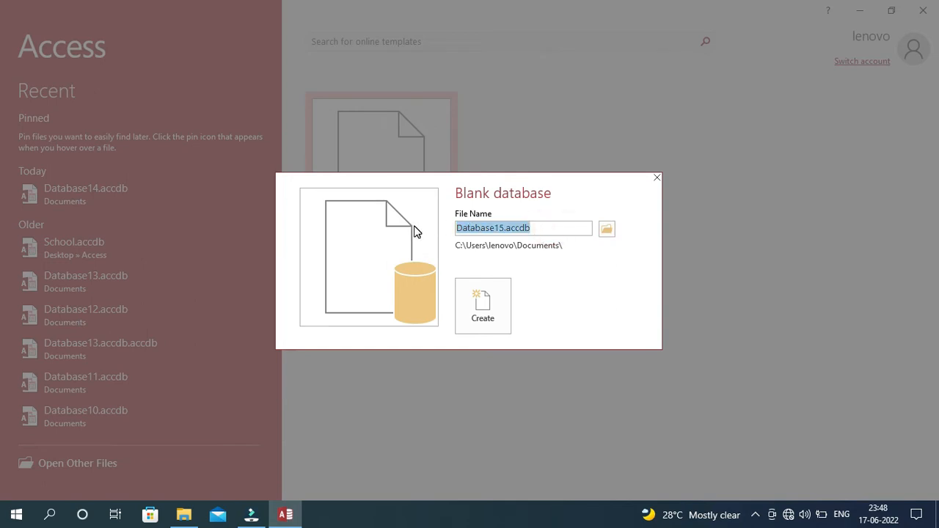
key(BackSpace)
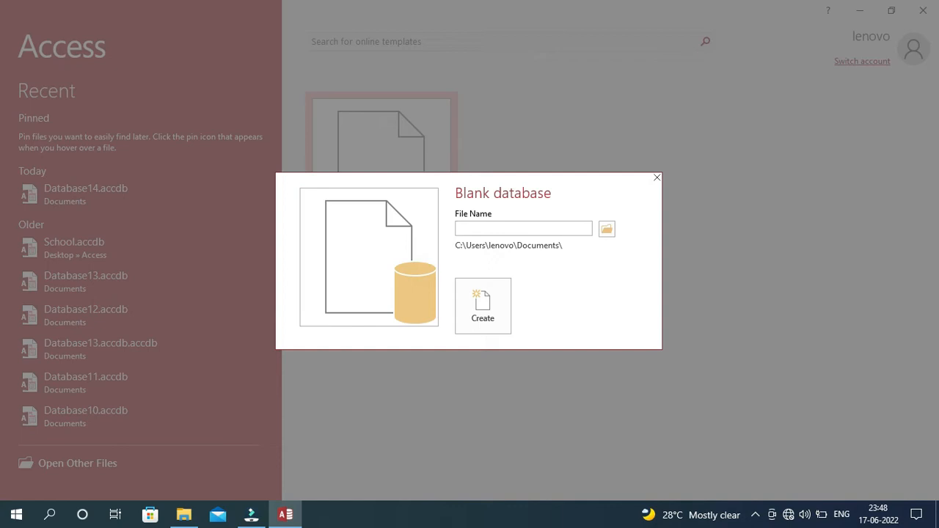
text(School databased)
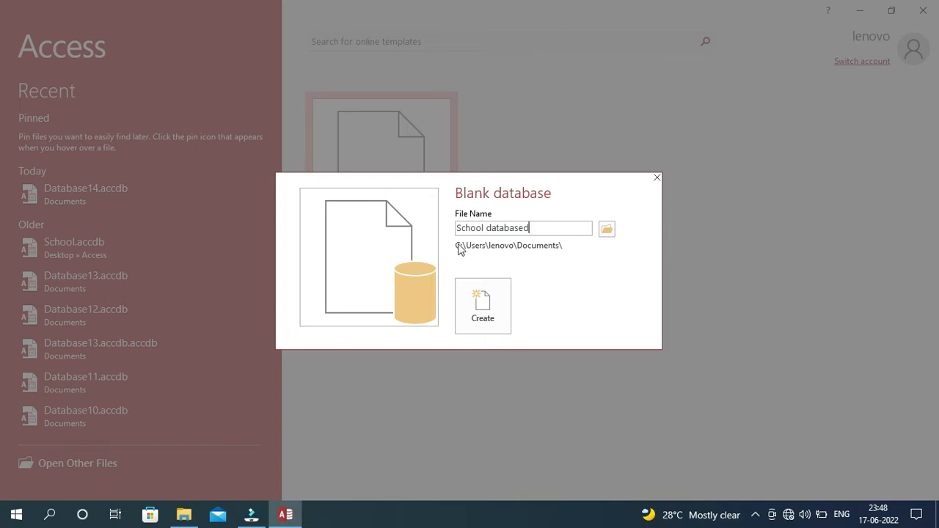
Create the School databased database so Table1 opens in Datasheet view.
click(483, 307)
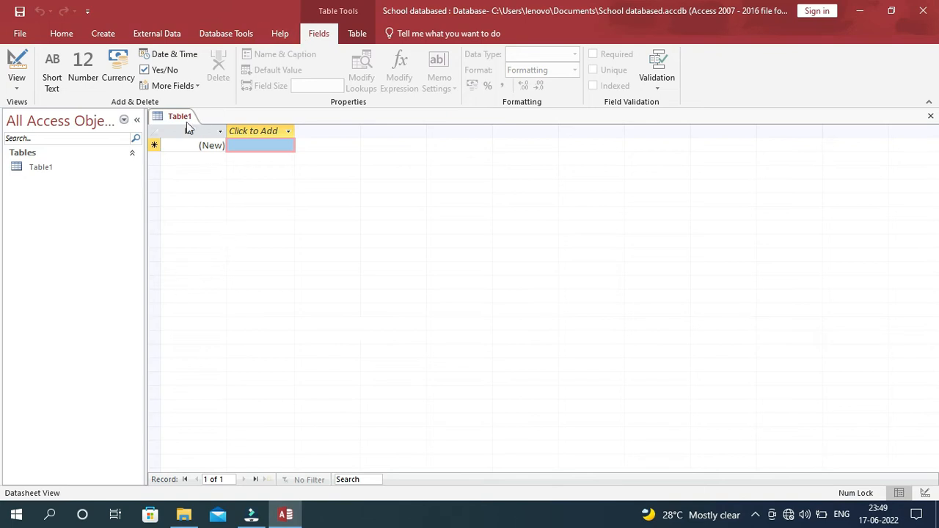
click(105, 36)
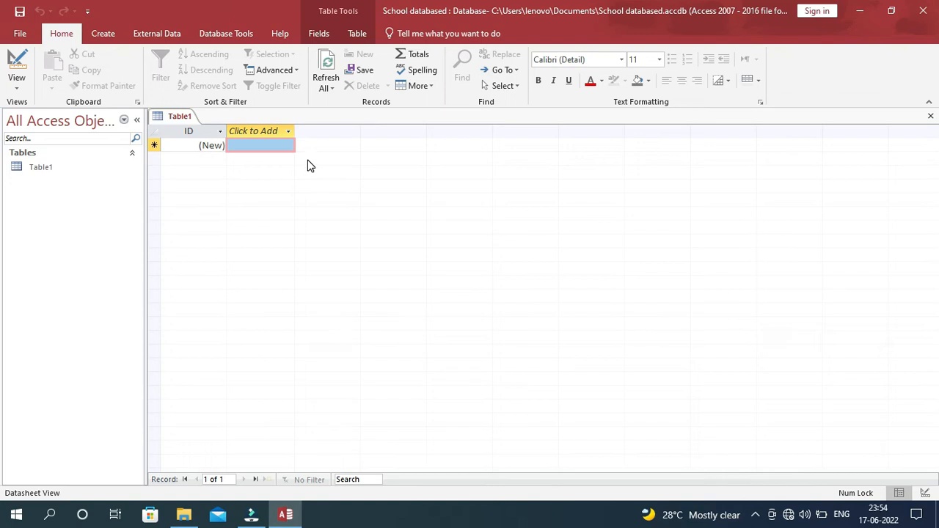
Switch the ribbon to the Create tab.
click(102, 33)
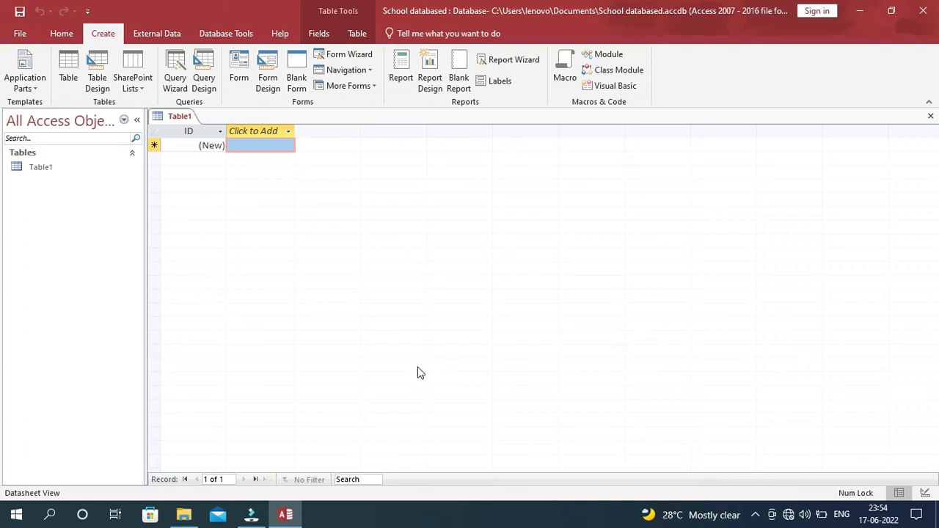
Switch Table1 to Design View, saving it as 'Student info'.
click(176, 119)
right_click(176, 118)
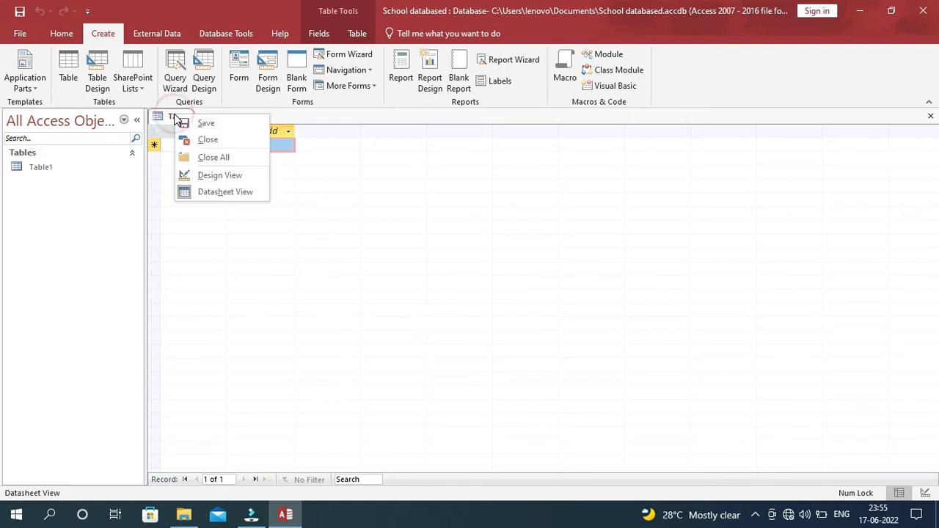
click(220, 177)
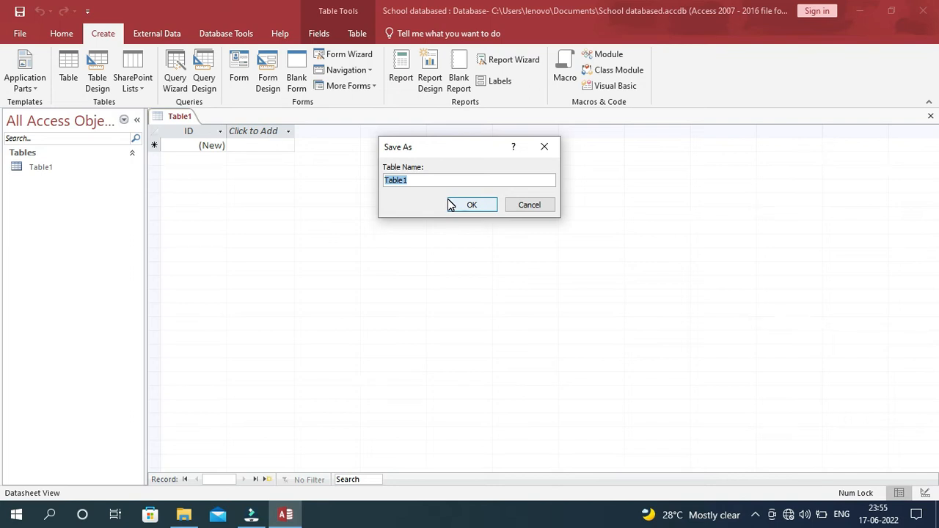
text(Student info)
click(472, 206)
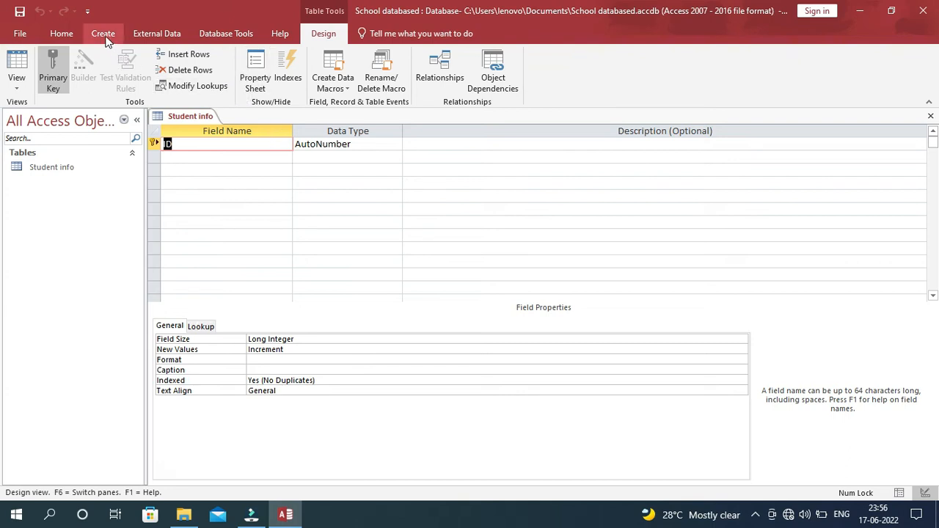
click(103, 35)
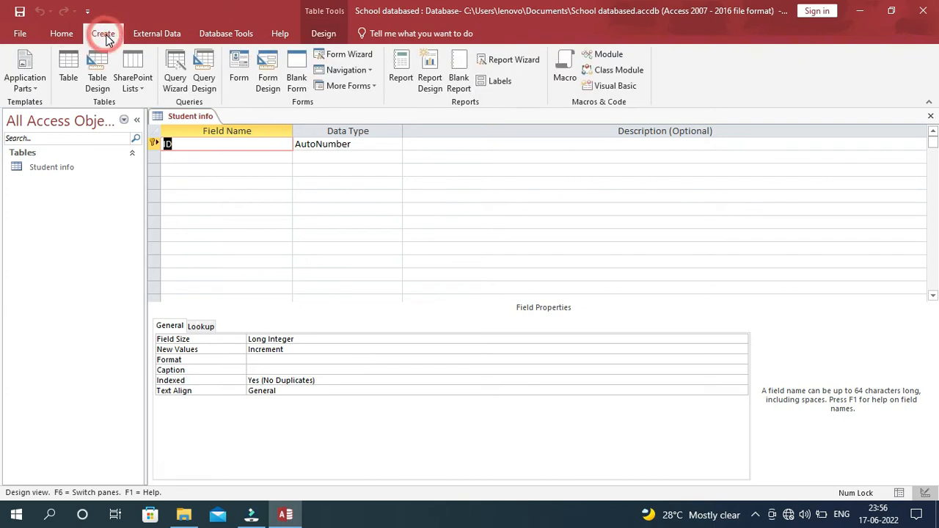
click(99, 78)
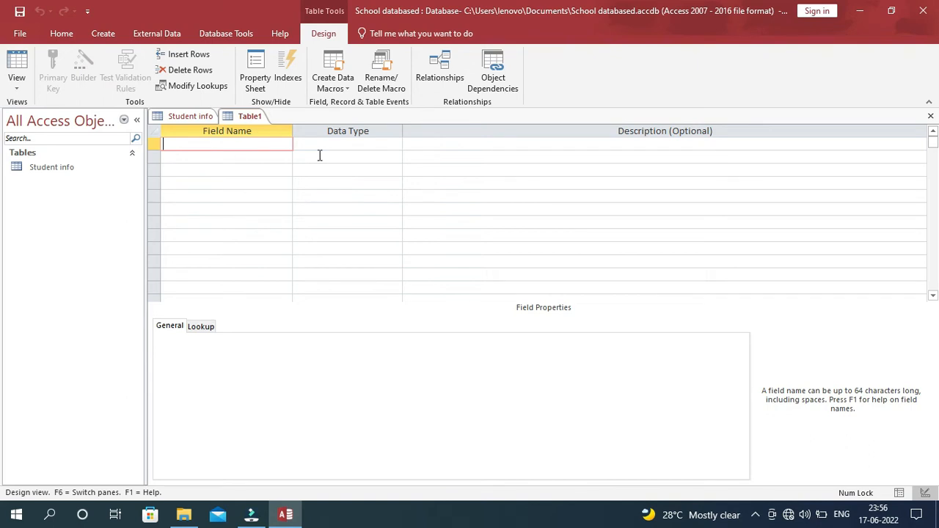
click(931, 116)
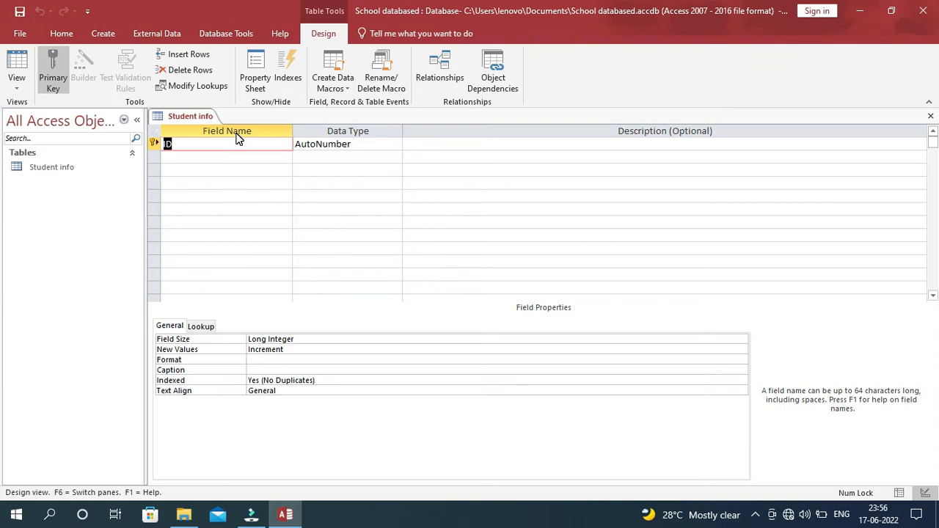
Add a Student Name field with the Short Text data type.
click(191, 145)
click(446, 144)
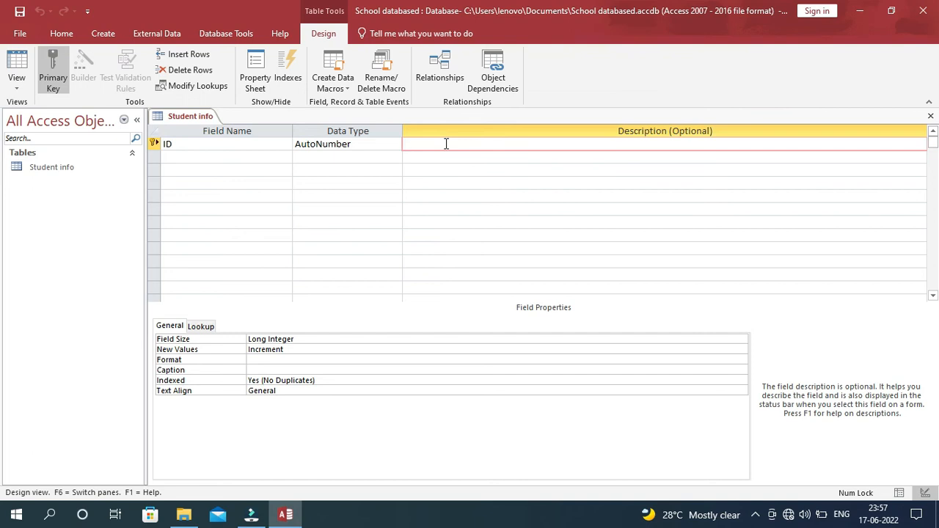
key(Tab)
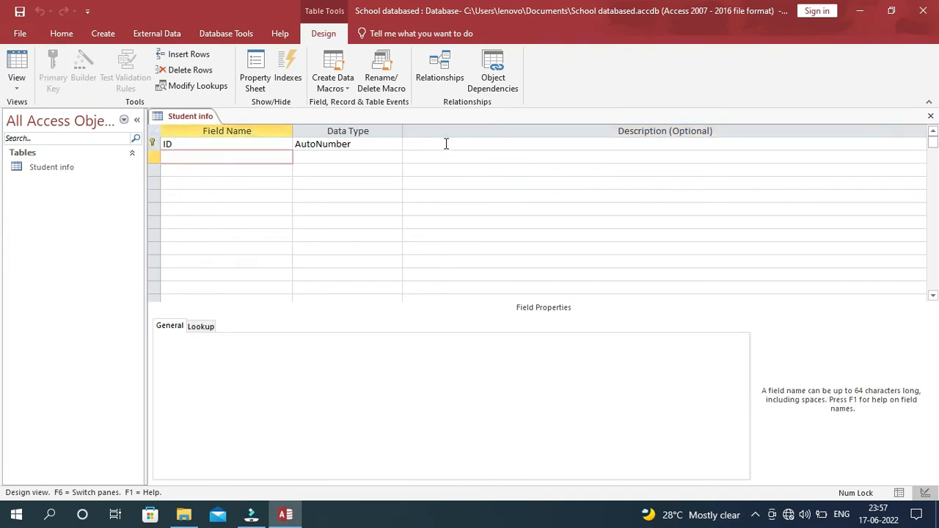
text(Student Name)
key(Tab)
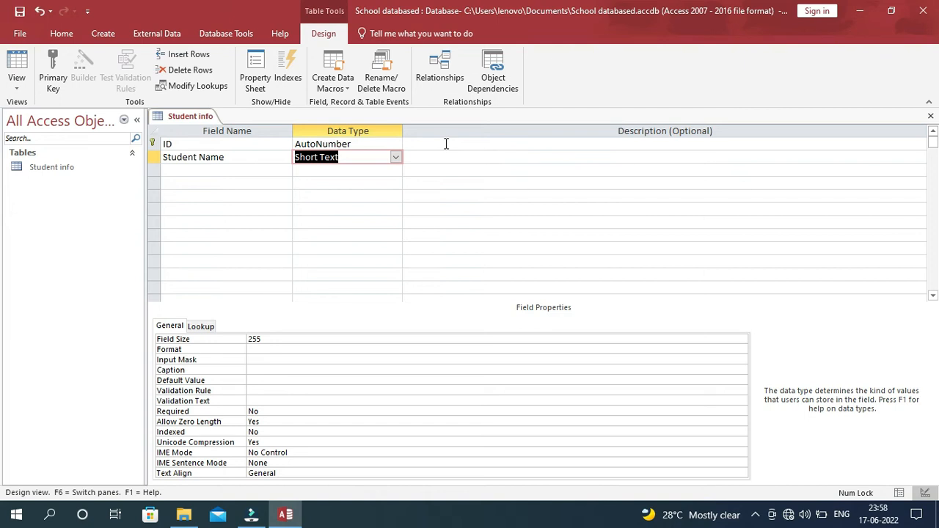
click(396, 158)
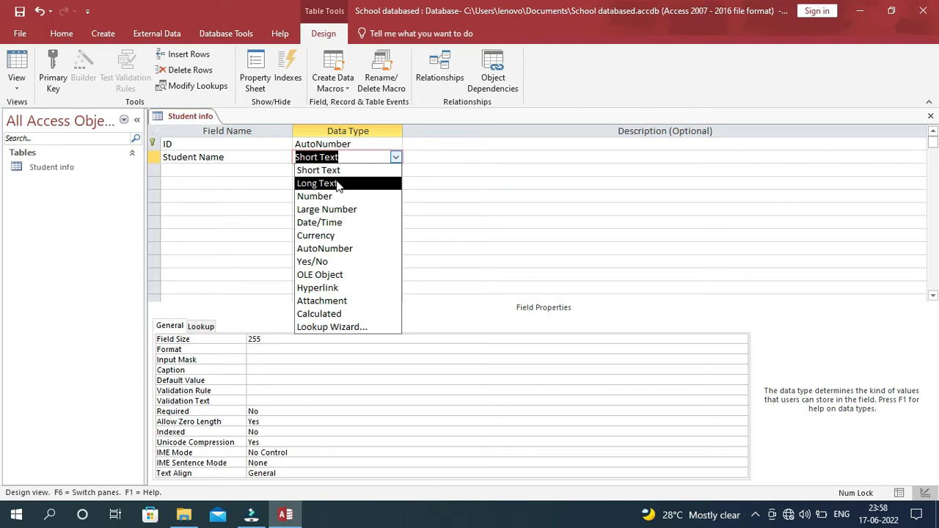
click(340, 171)
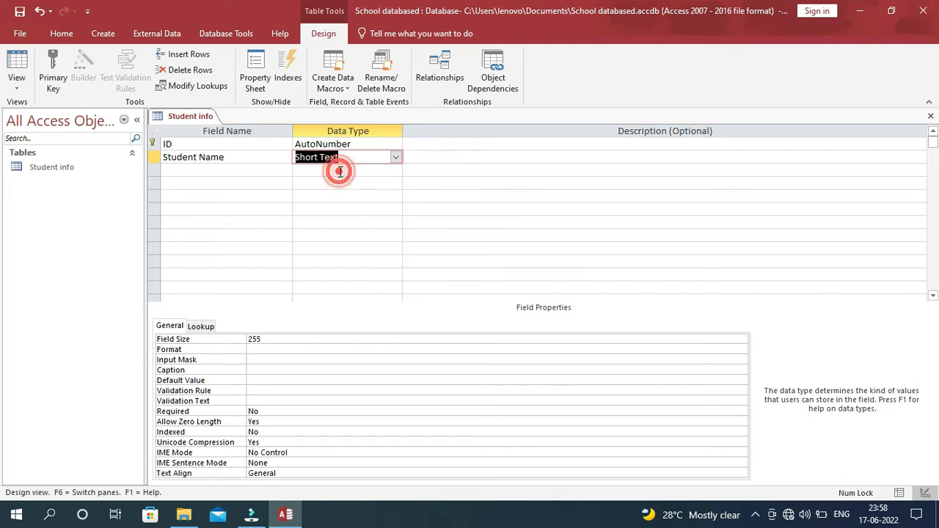
key(Tab)
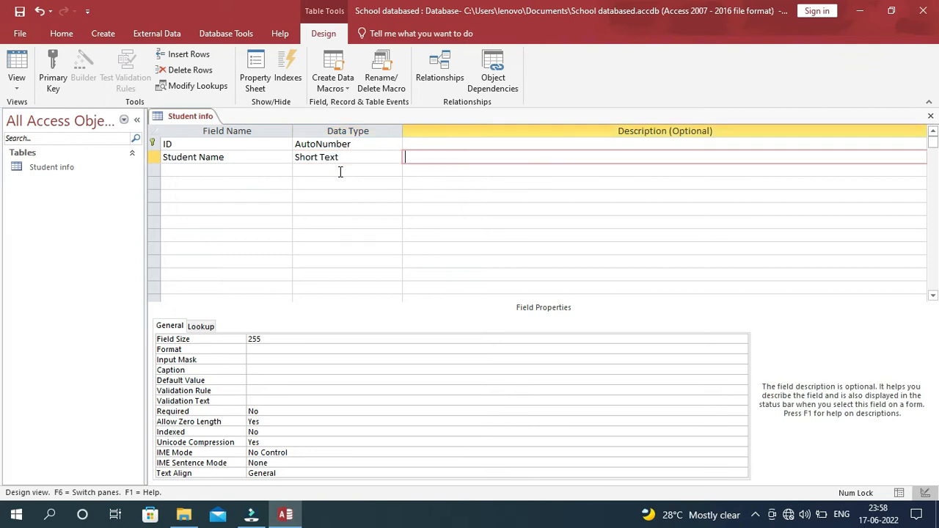
key(Tab)
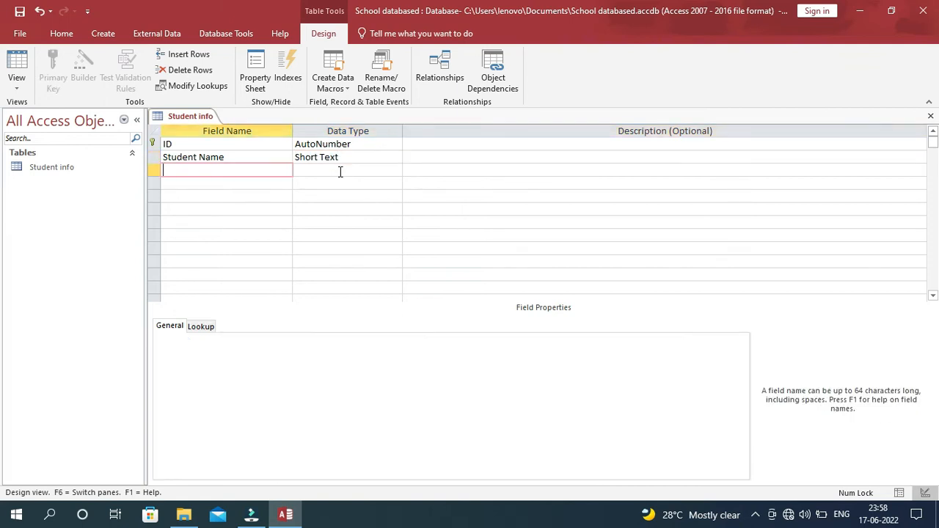
Add Father Name, Class and Roll No fields, then show Roll No's data type list.
text(Father Name)
key(Tab)
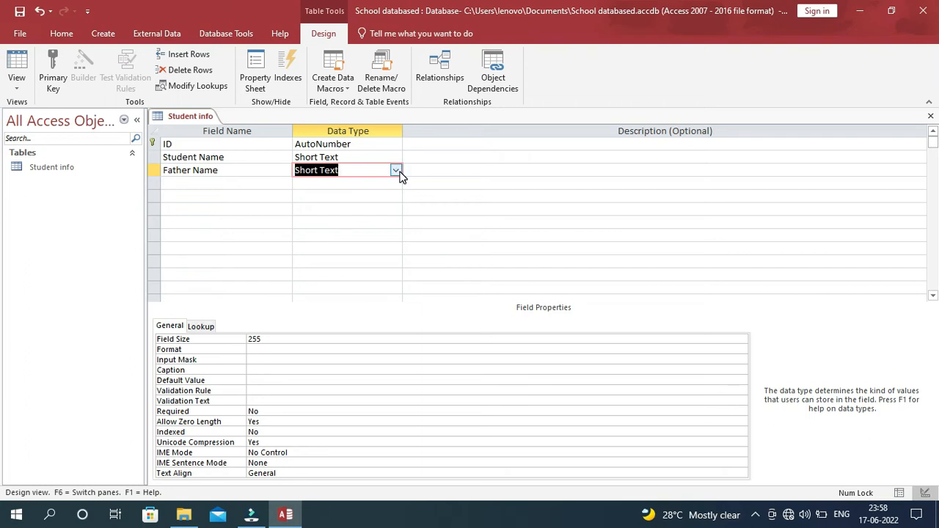
key(Tab)
key(Tab)
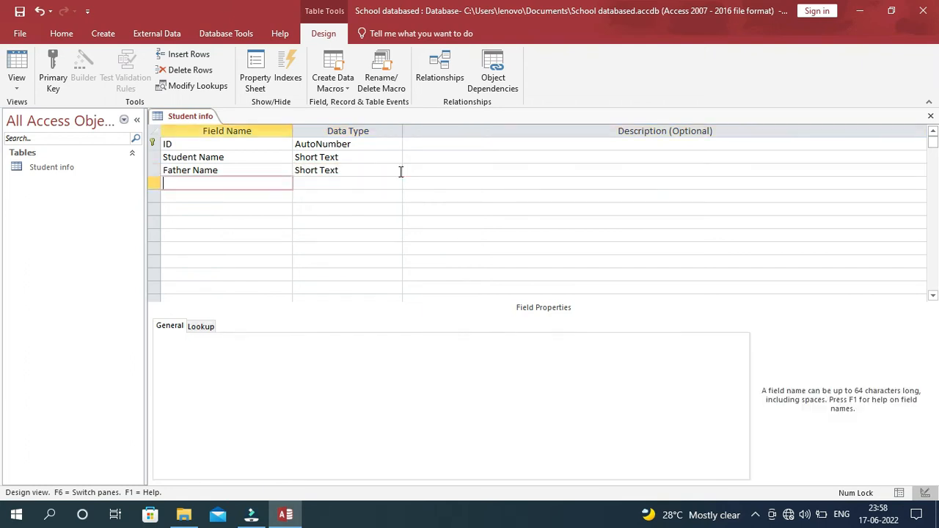
text(Class)
key(Tab)
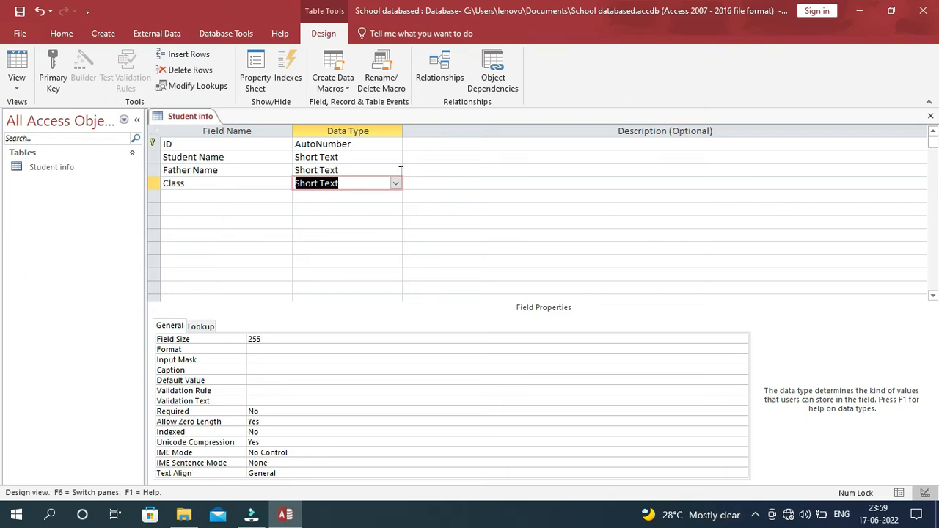
key(Tab)
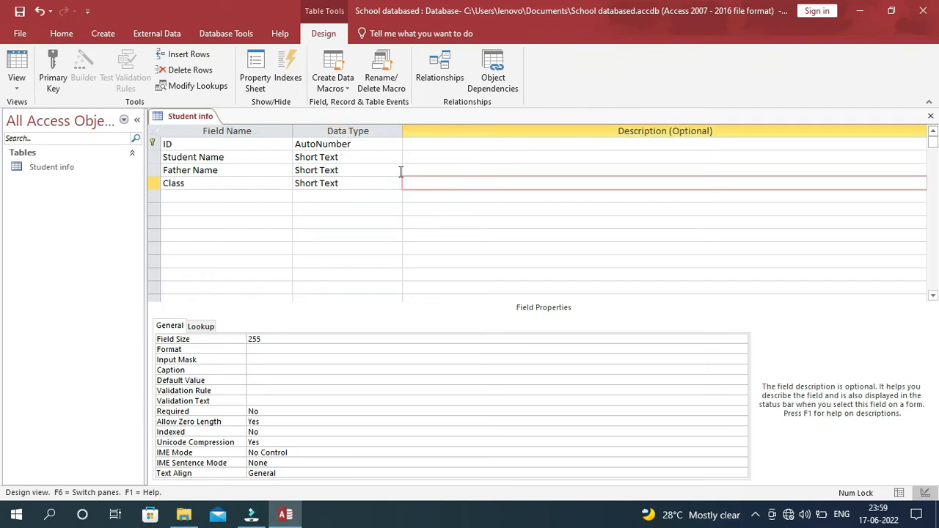
key(Tab)
text(Roll No)
key(Tab)
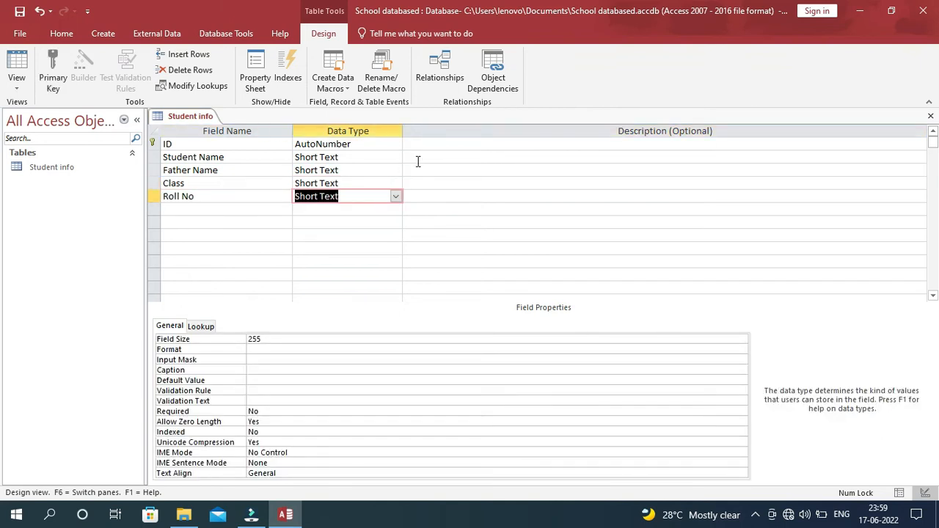
click(396, 196)
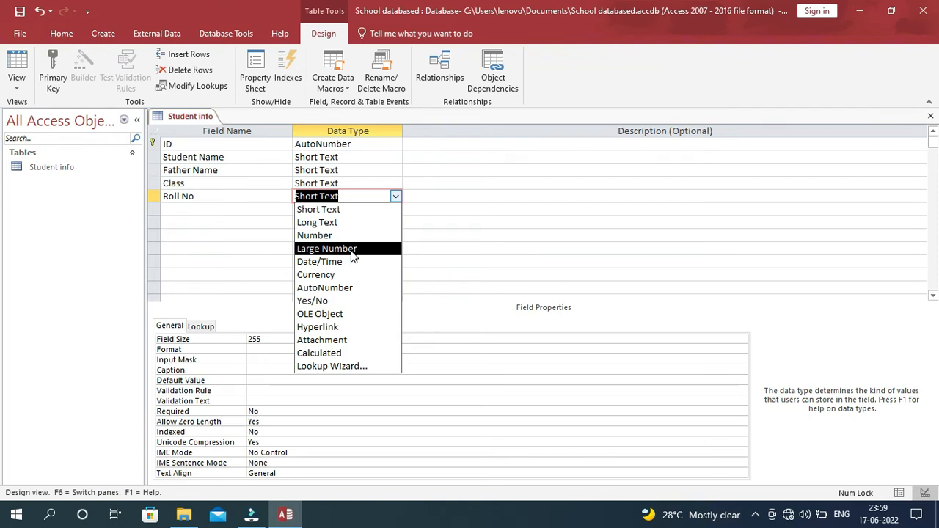
Set Roll No to Number, add a Gender field, and show its data type list.
click(323, 237)
key(Tab)
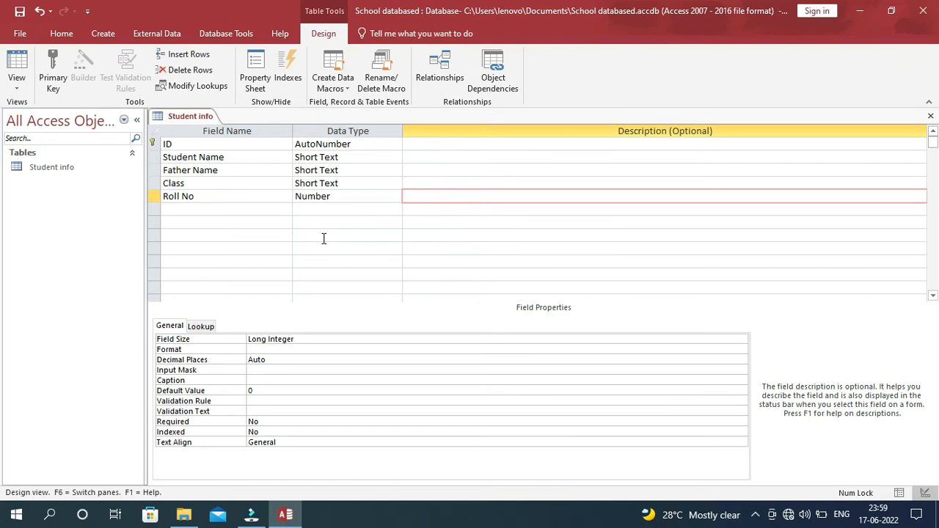
key(Tab)
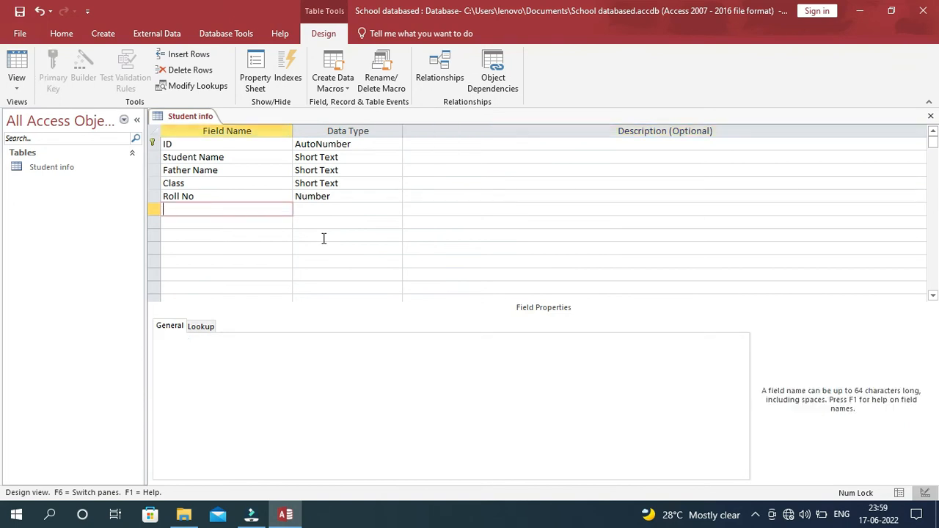
text(Gender)
key(Tab)
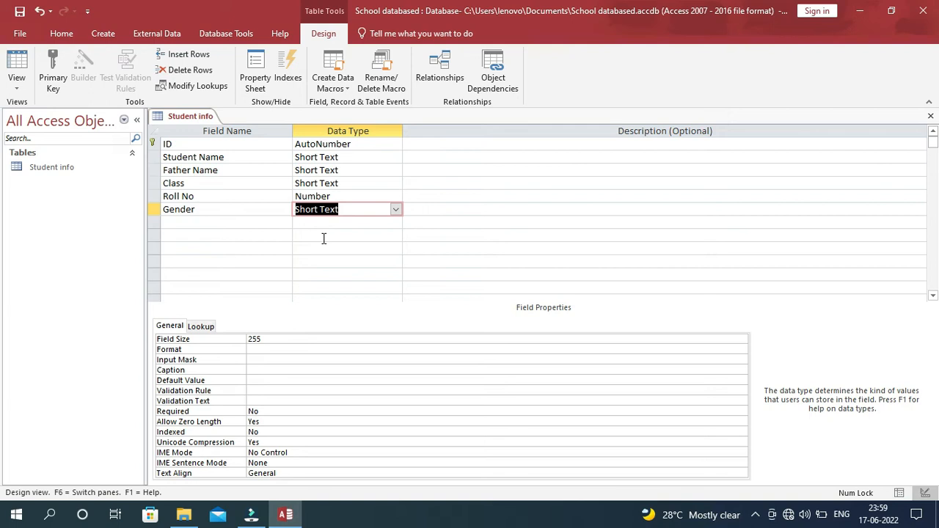
click(396, 210)
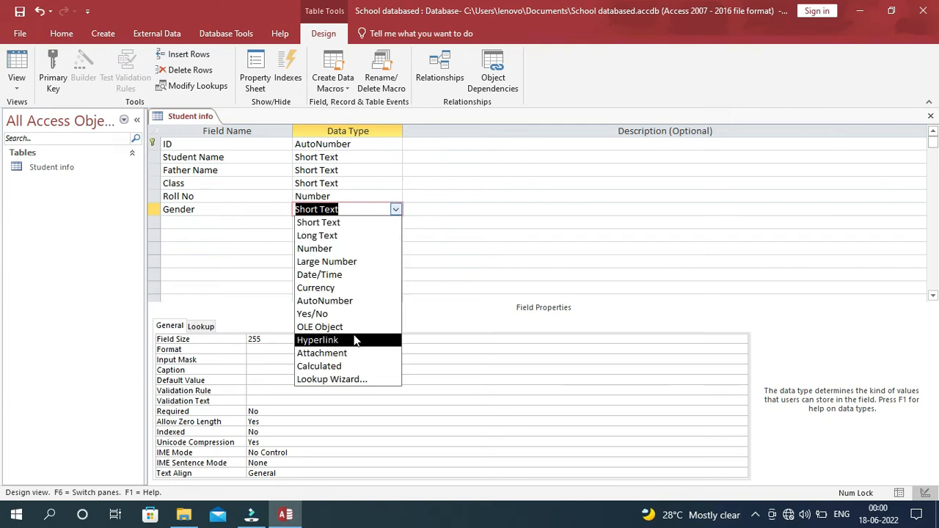
Use the Lookup Wizard to give Gender the typed-in values Male and Female.
click(332, 380)
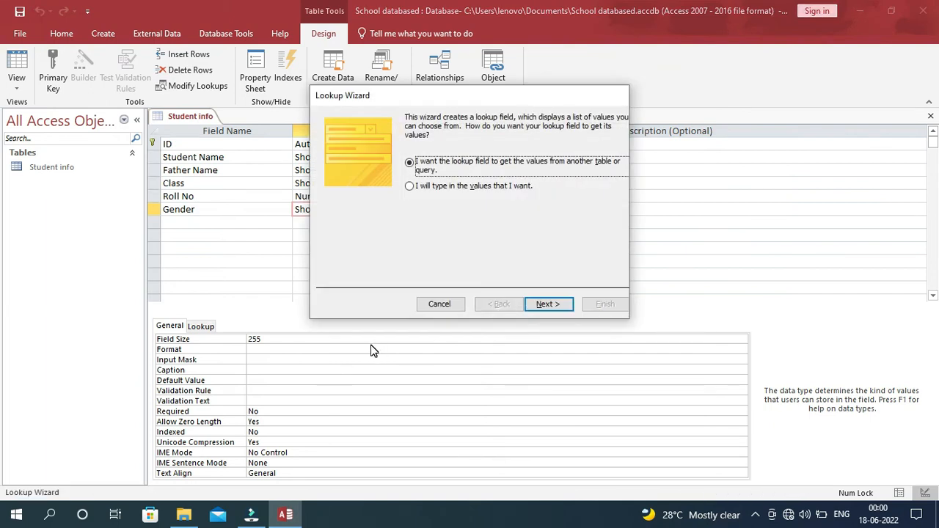
click(416, 197)
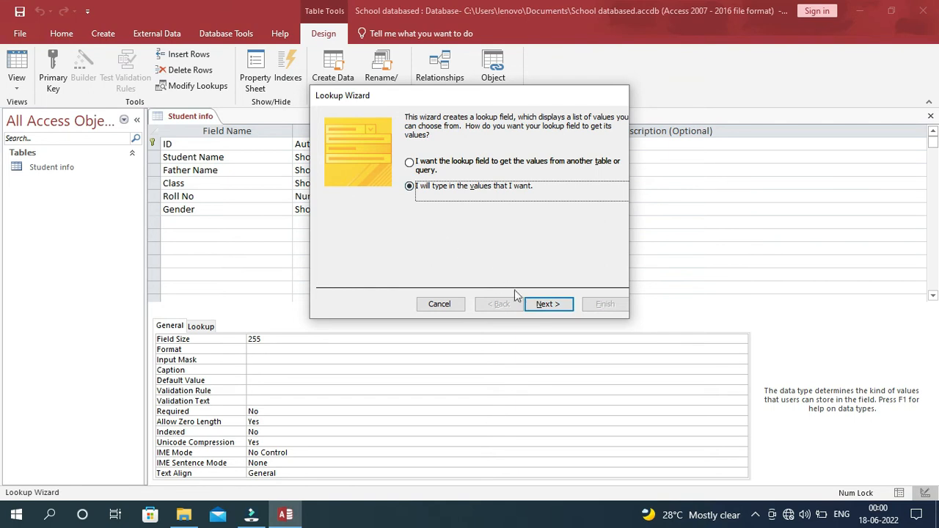
click(545, 304)
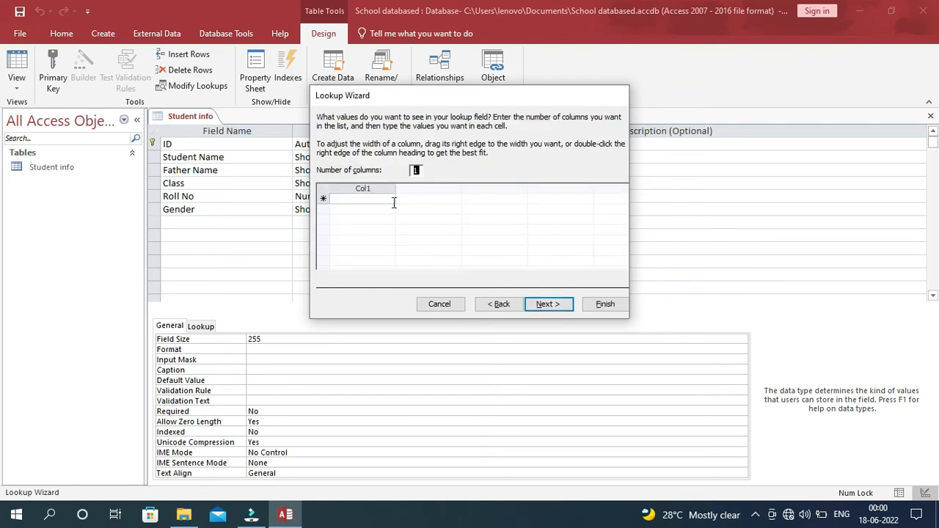
click(337, 198)
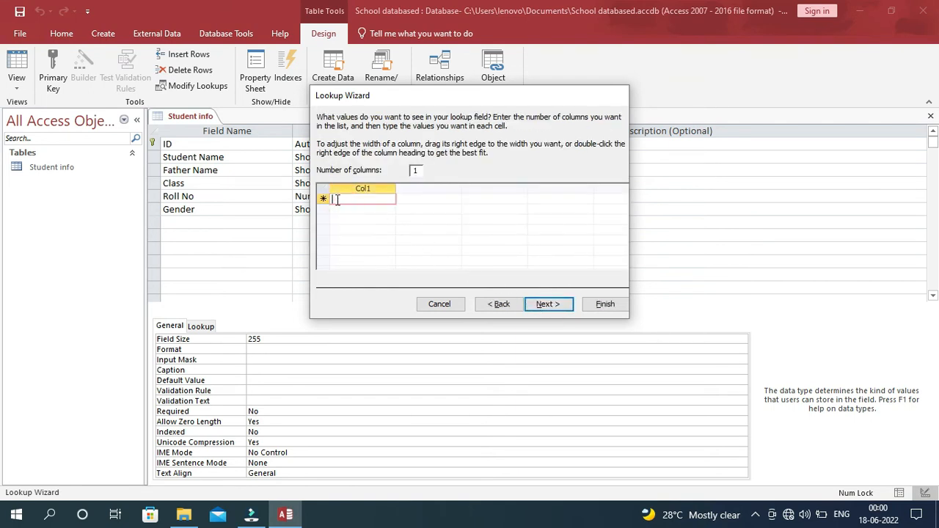
text(Male)
key(Return)
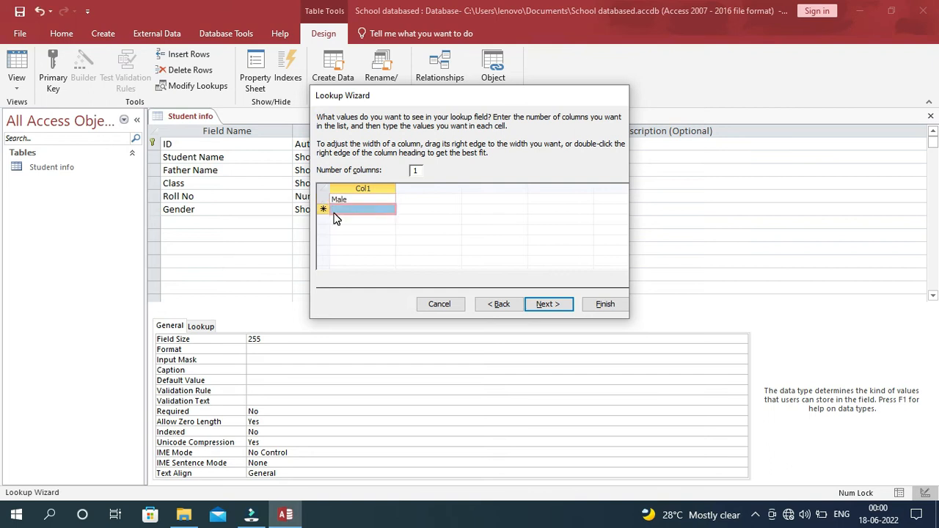
text(Female)
click(543, 305)
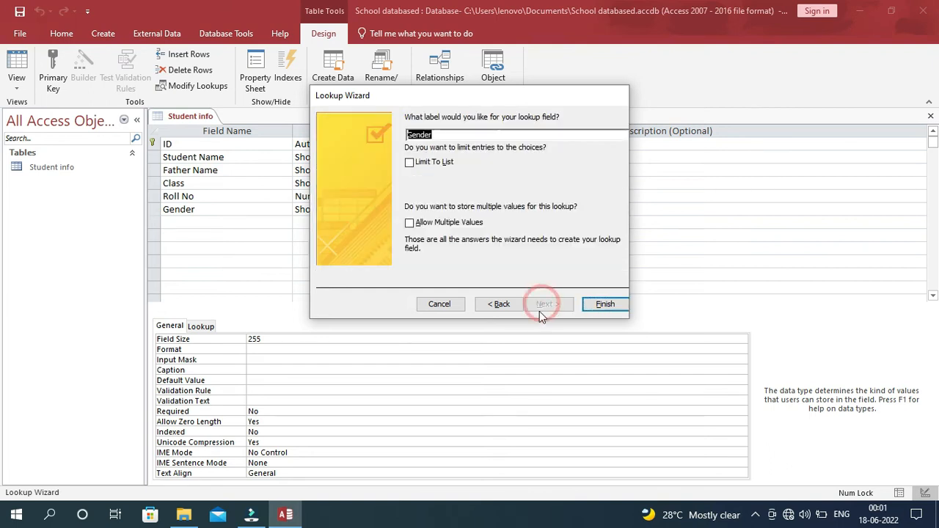
click(604, 305)
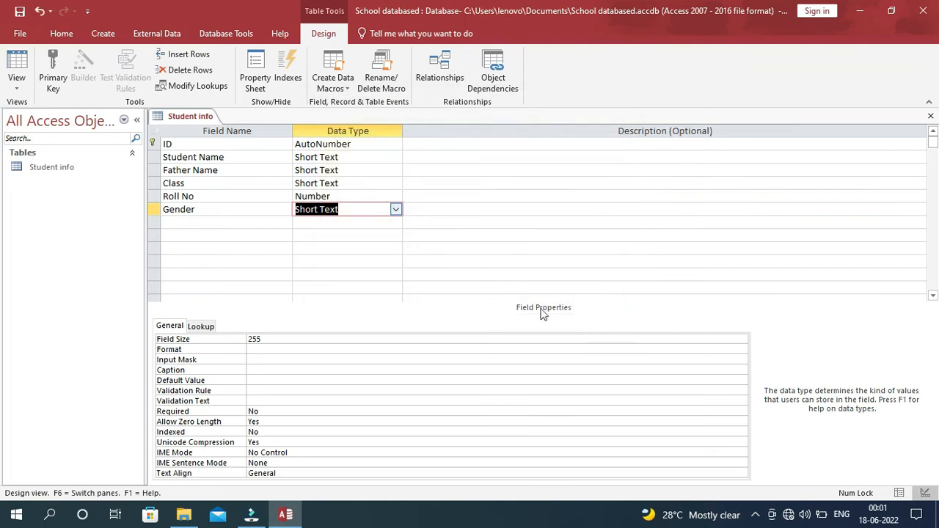
Add a Date of Birth field with the Date/Time data type.
click(177, 222)
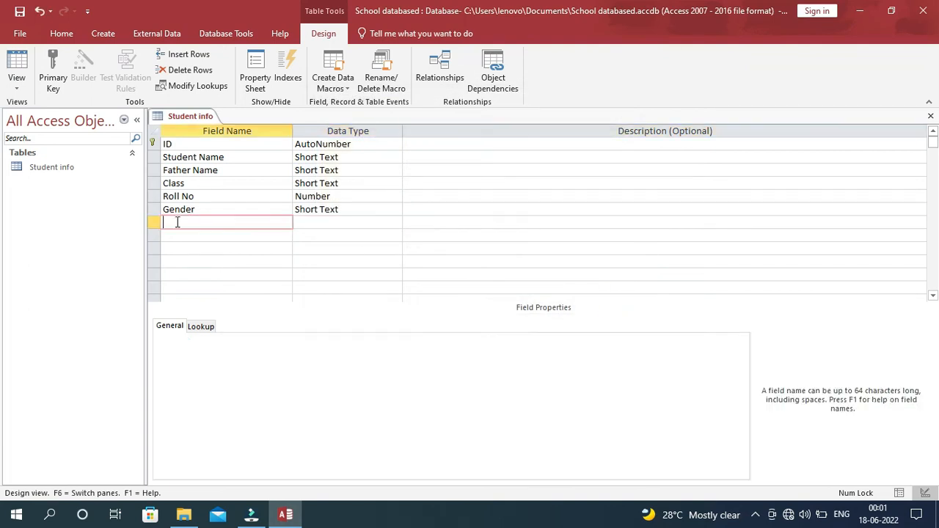
text(Date of Birth)
key(Tab)
click(394, 222)
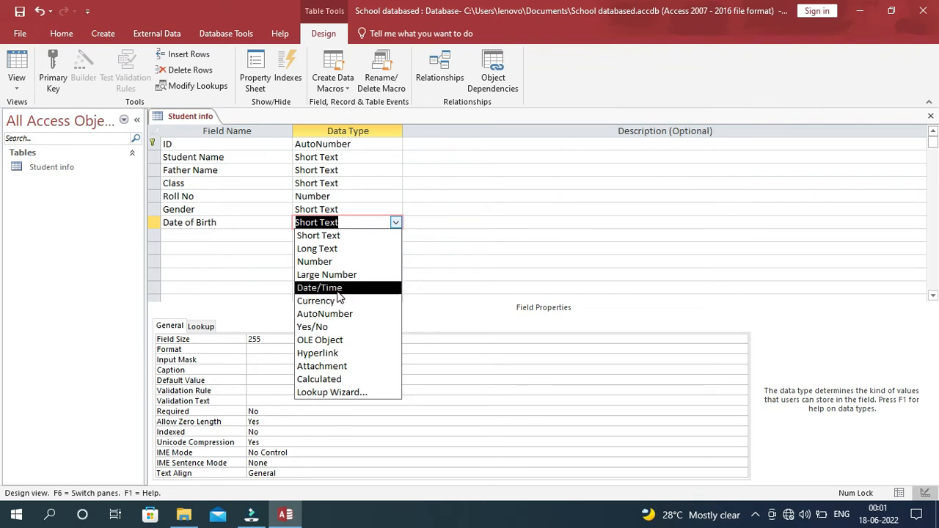
click(336, 290)
Add a Caste field below it and show its data type list.
key(Tab)
key(Tab)
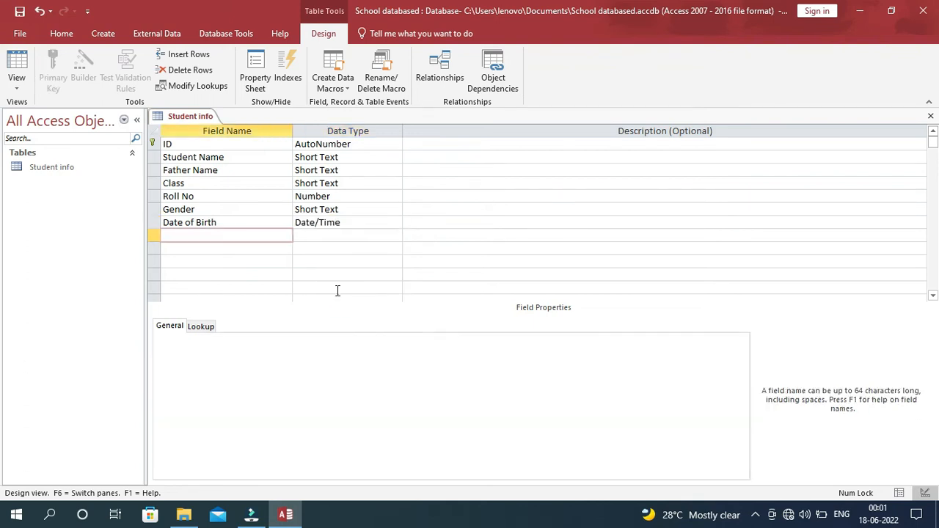
text(Caste)
key(Tab)
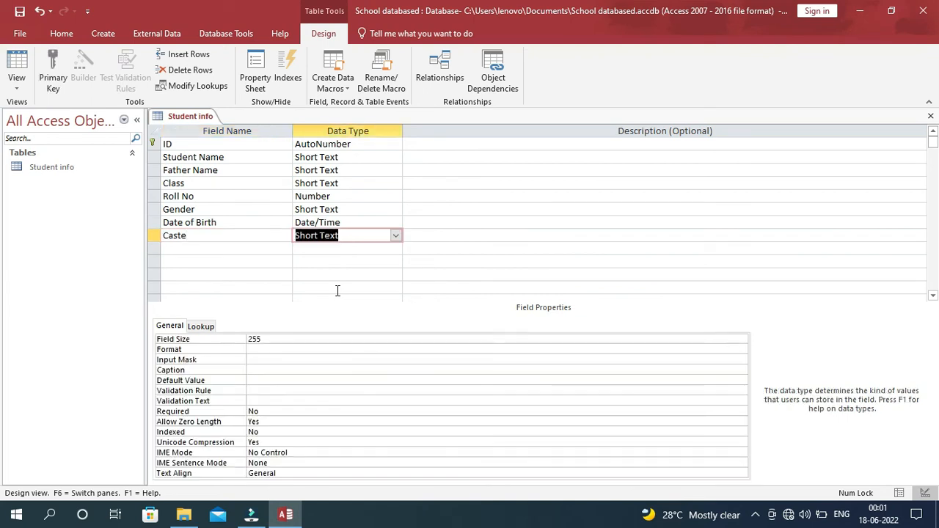
click(395, 236)
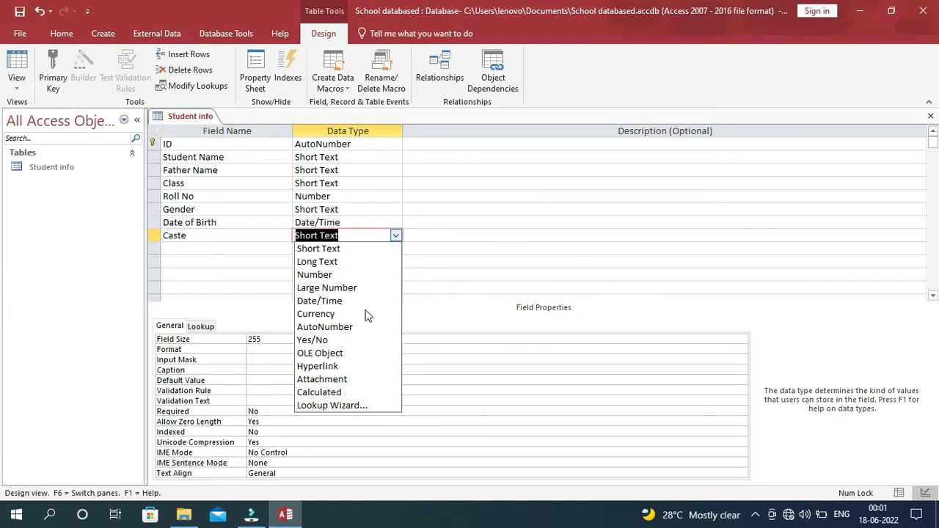
Use the Lookup Wizard to give Caste the typed-in values Gen, SC, ST and OBC.
click(347, 410)
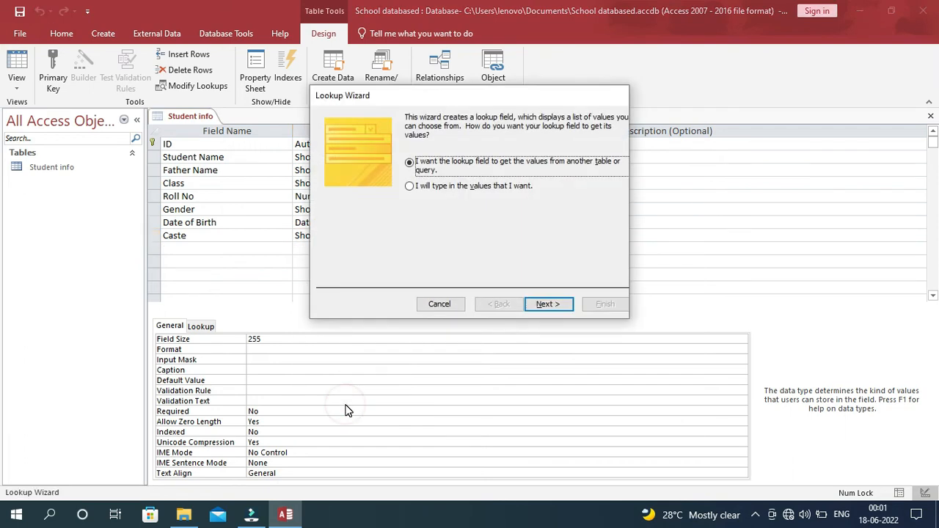
click(468, 186)
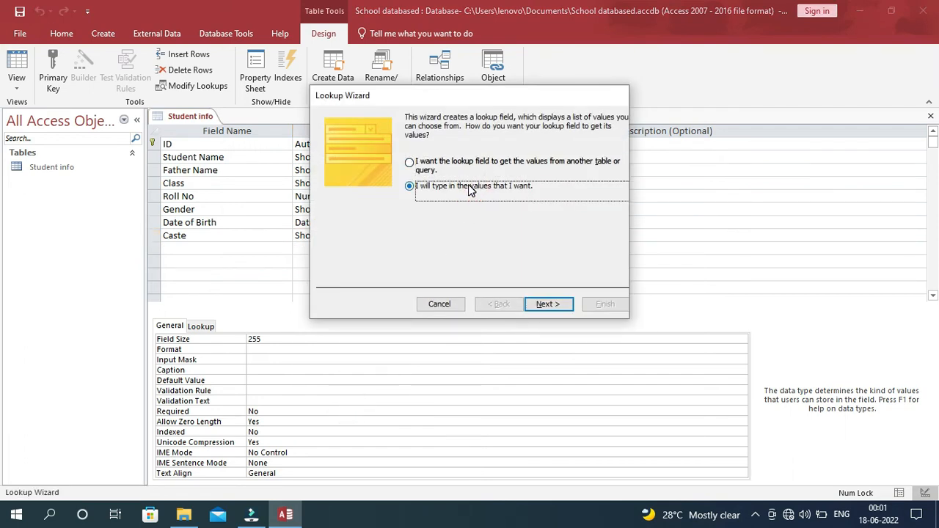
click(552, 304)
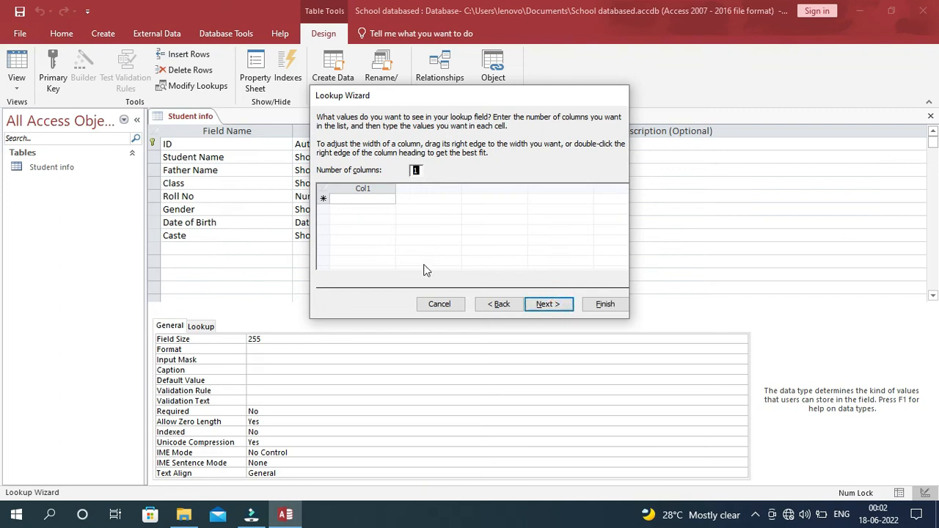
click(344, 200)
text(Gen)
key(Return)
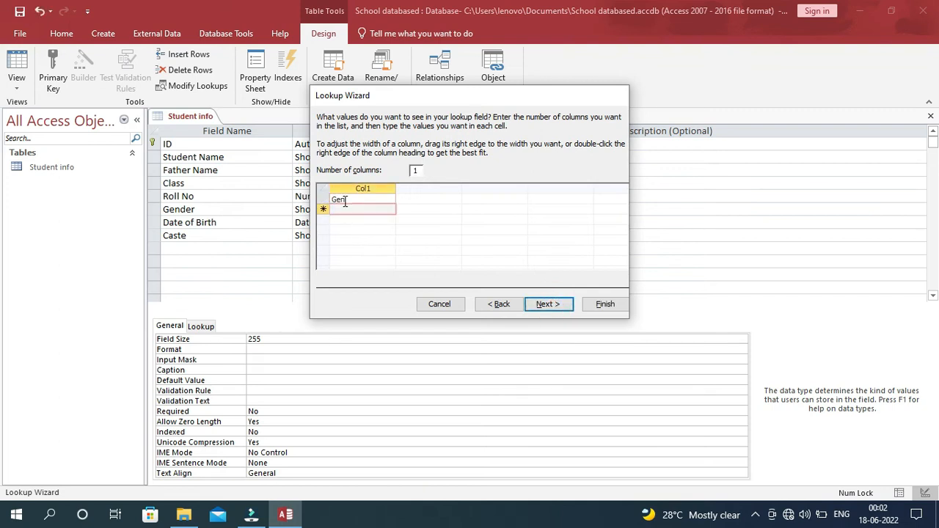
text(SC)
key(Return)
text(ST)
key(Return)
text(OBC)
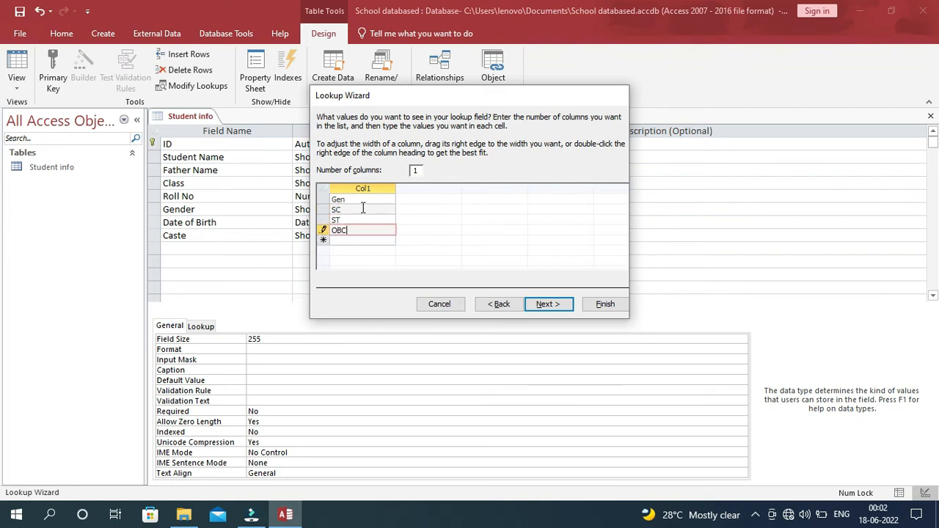
click(549, 303)
click(605, 304)
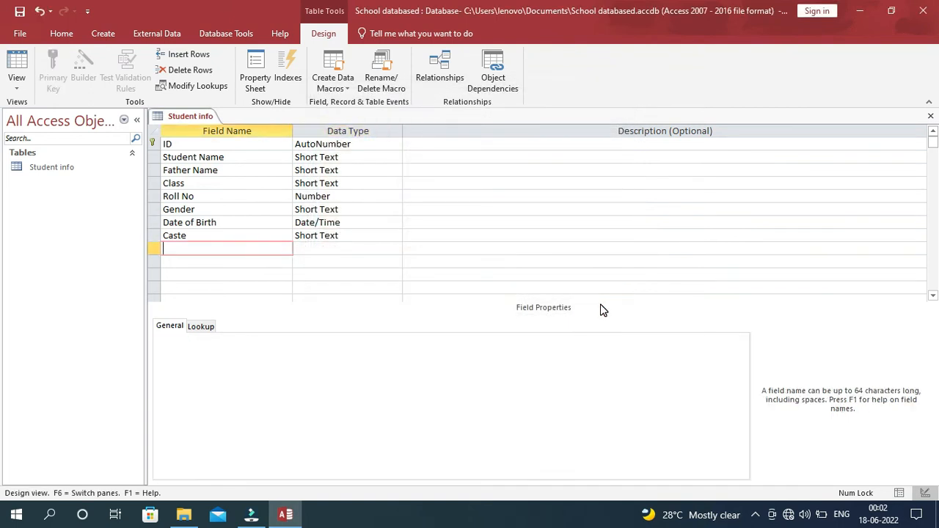
Add Mob No as a Number field and Email Id as a Hyperlink field.
text(Mob No)
click(395, 249)
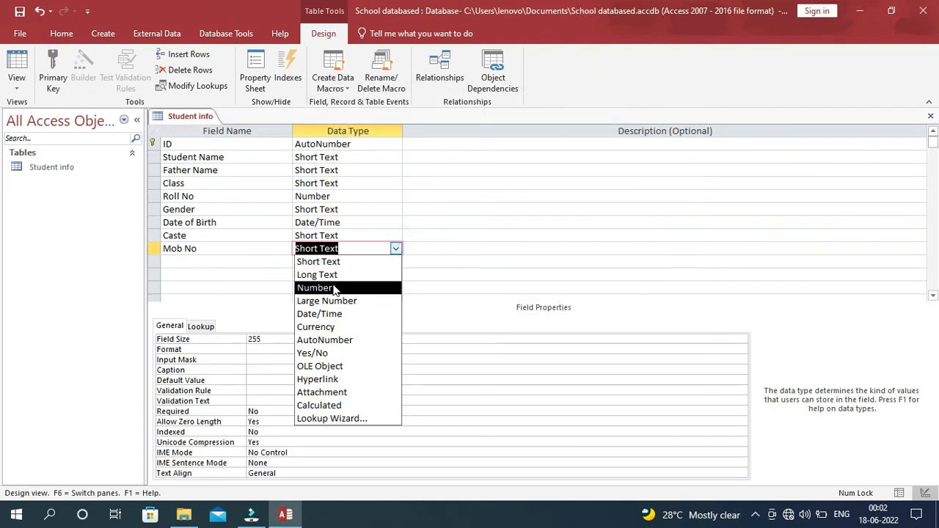
click(334, 288)
key(Return)
key(Return)
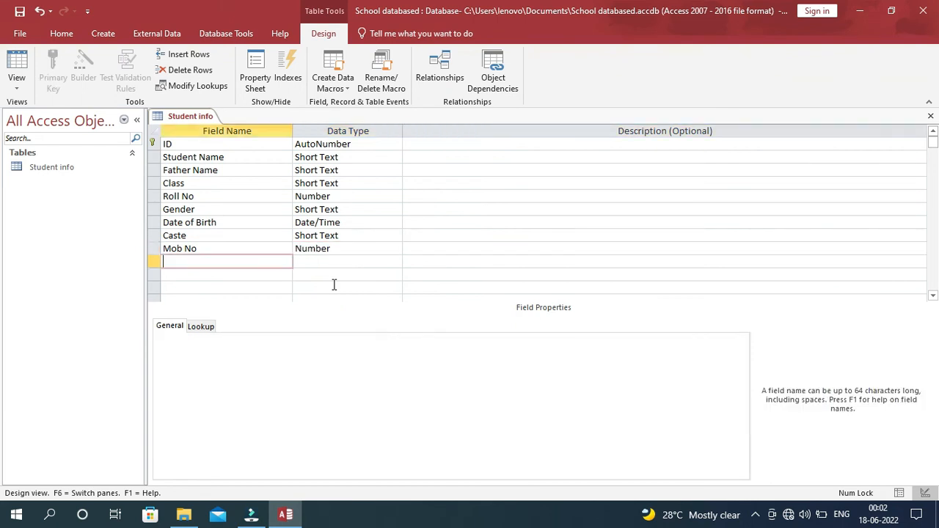
text(Email Id)
key(Return)
click(396, 262)
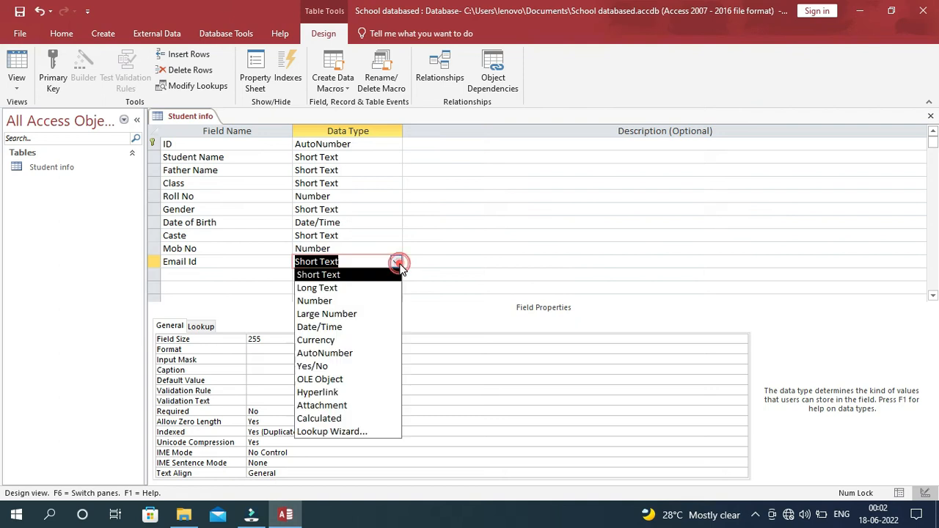
click(340, 393)
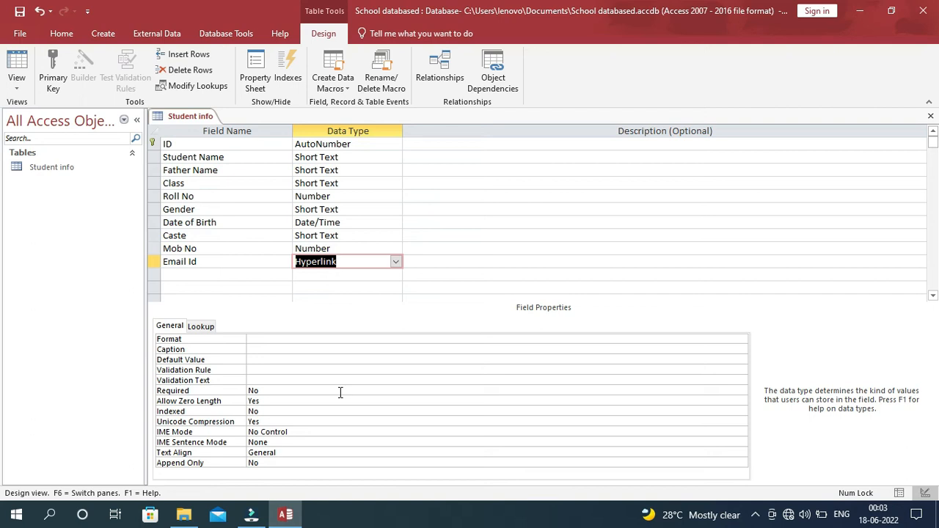
key(Tab)
key(Tab)
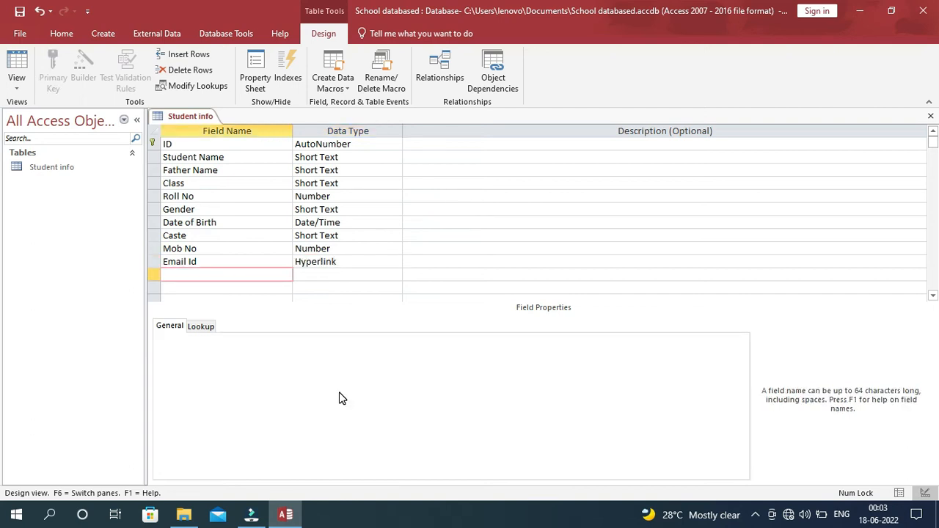
Add an Admission Fees field with the Currency data type.
text(Admission Fees)
key(Tab)
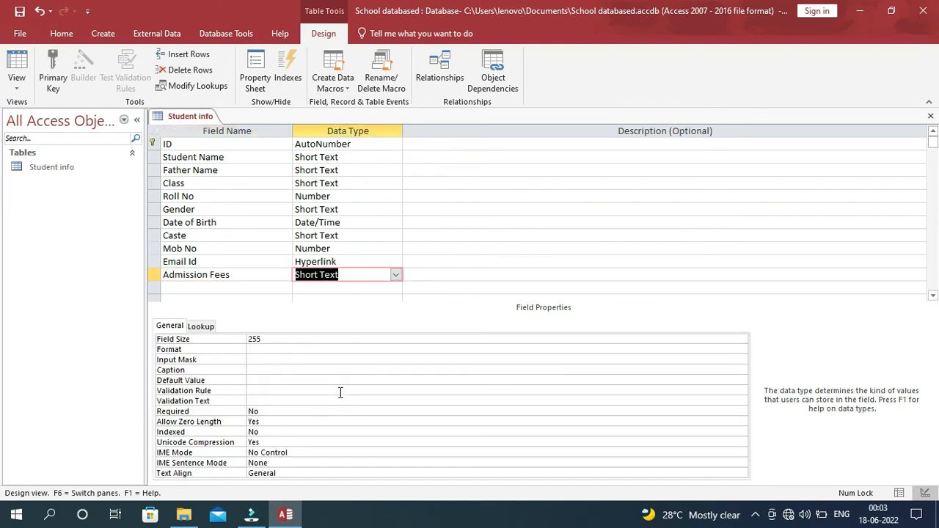
click(395, 275)
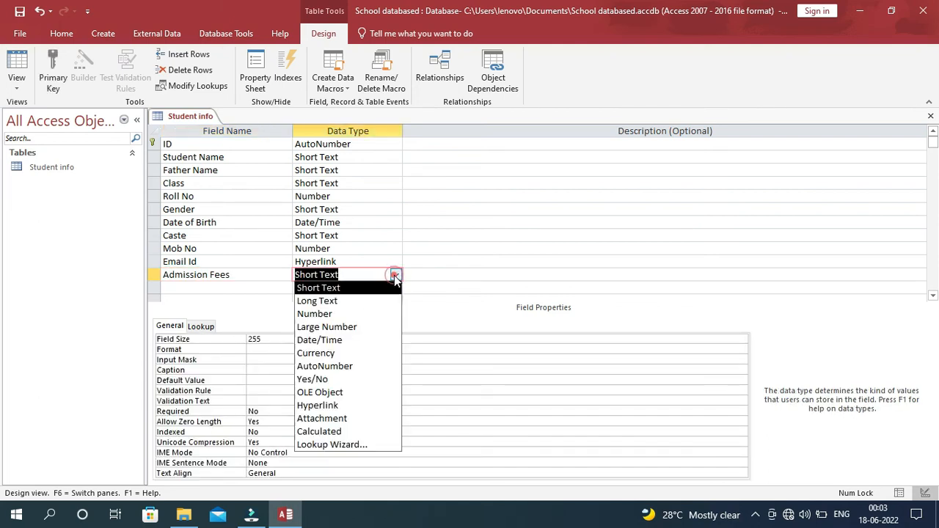
click(335, 353)
key(Return)
Add a Photo field with the Attachment data type.
key(Return)
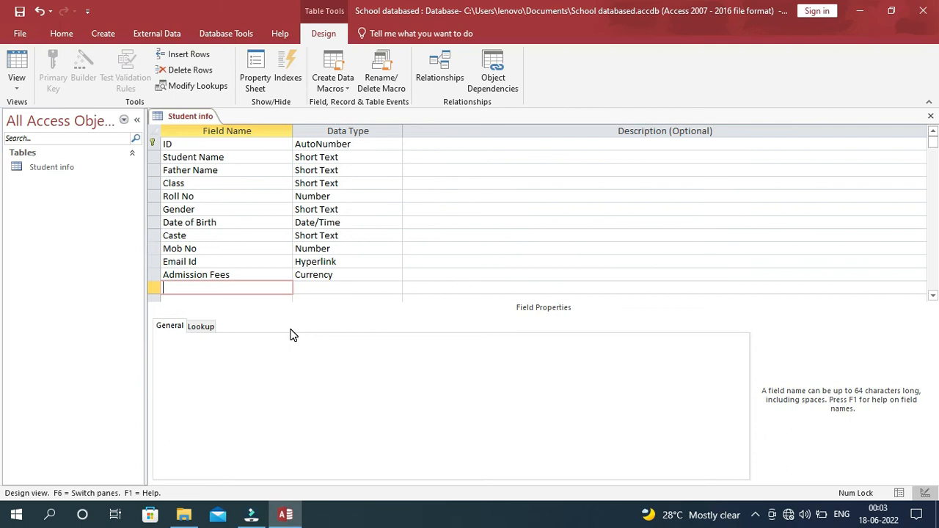
text(Photo)
key(Return)
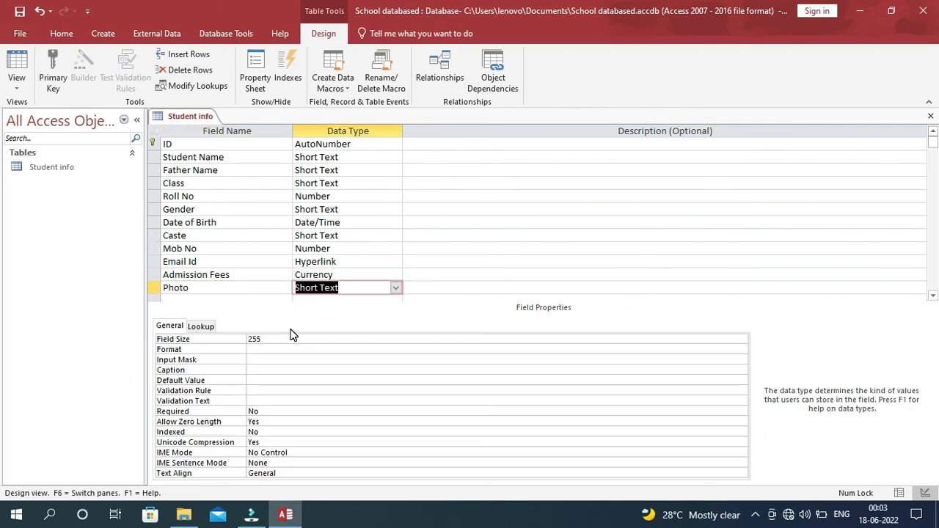
click(396, 286)
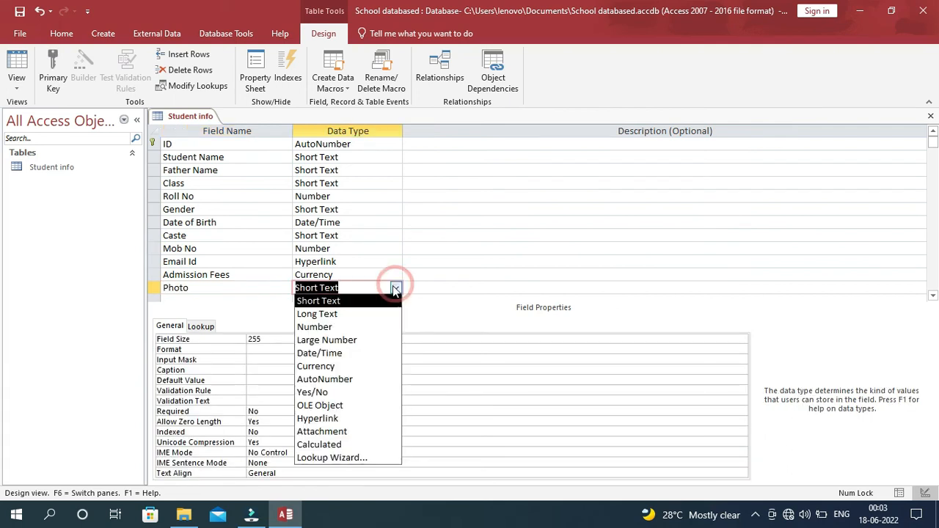
click(333, 433)
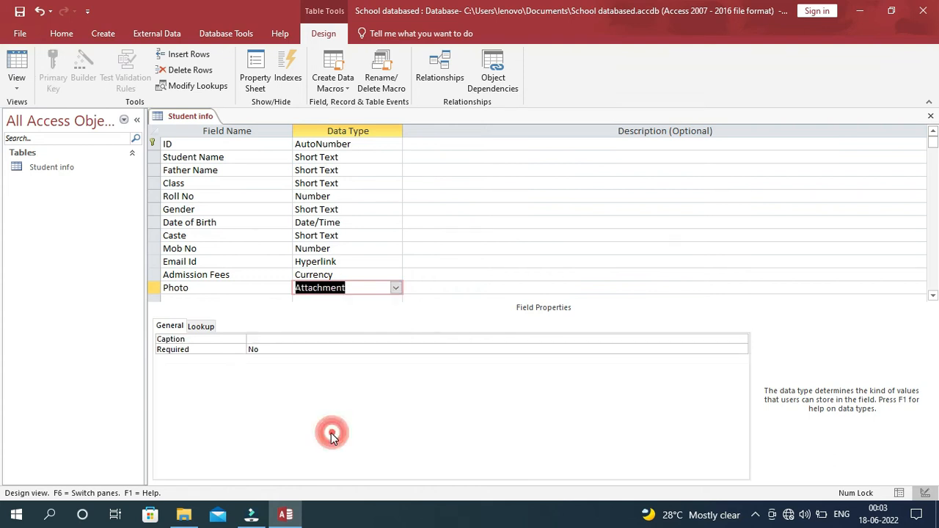
click(396, 157)
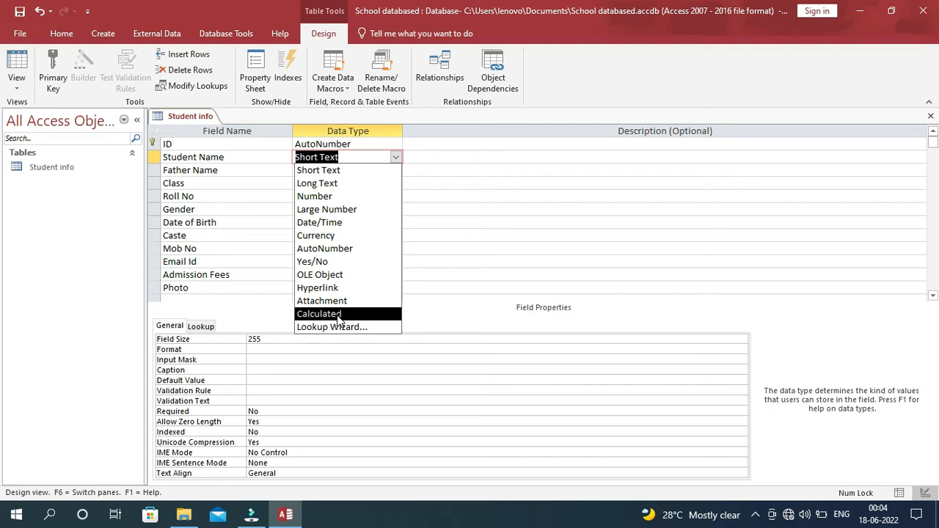
click(440, 222)
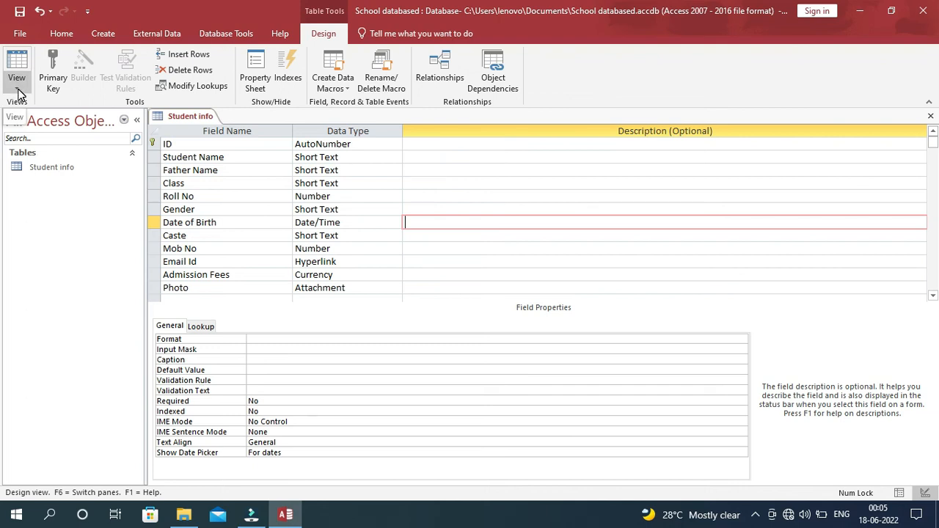
Save the table, switch to Datasheet View, and autofit the ID, name and Date of Birth columns.
click(17, 92)
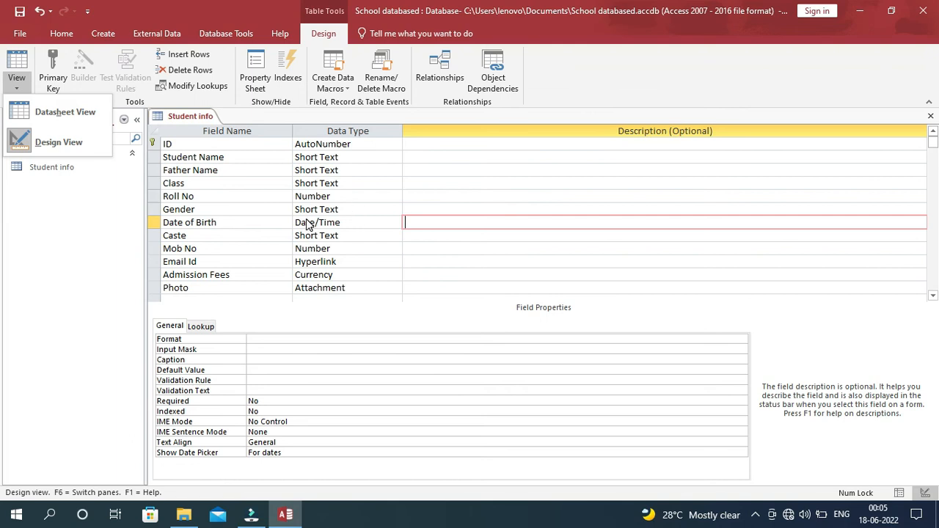
click(71, 118)
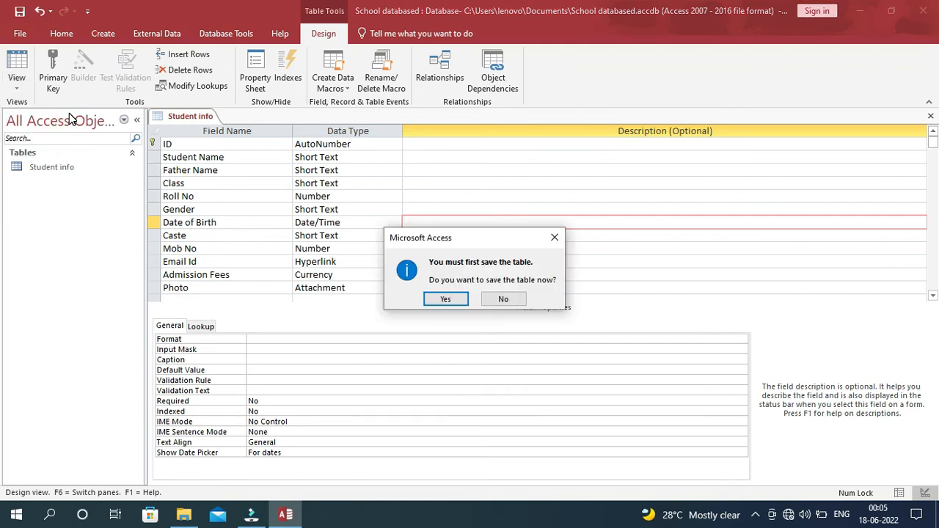
click(448, 300)
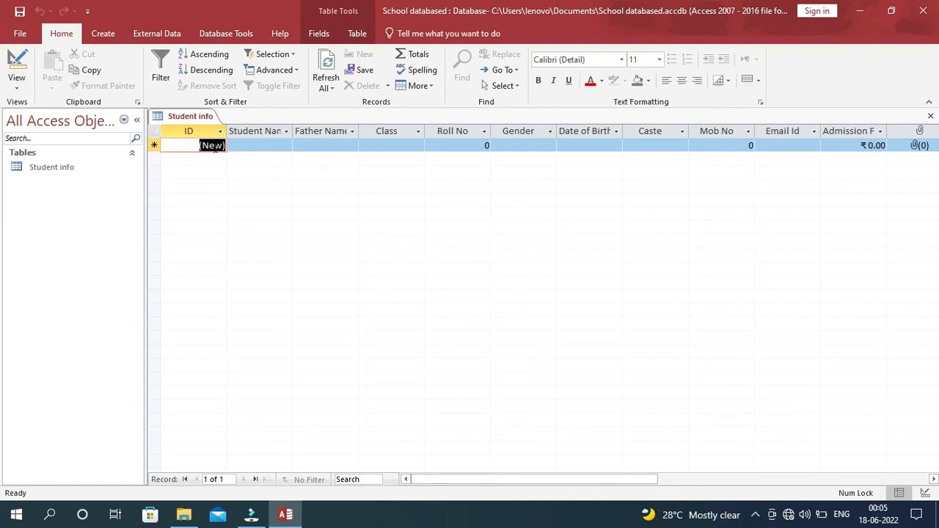
double_click(294, 129)
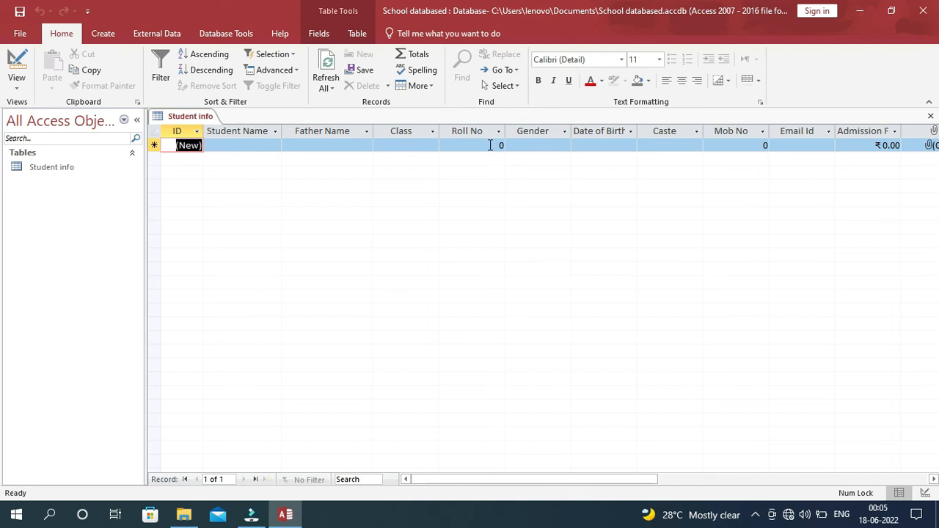
double_click(637, 130)
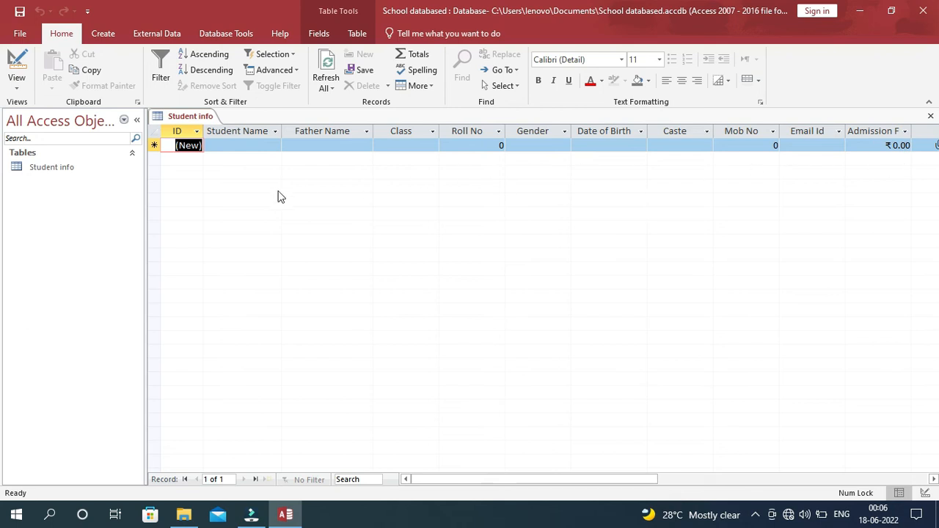
Enter the student's and father's names, Class IX and Roll No 5 in the first record.
click(217, 146)
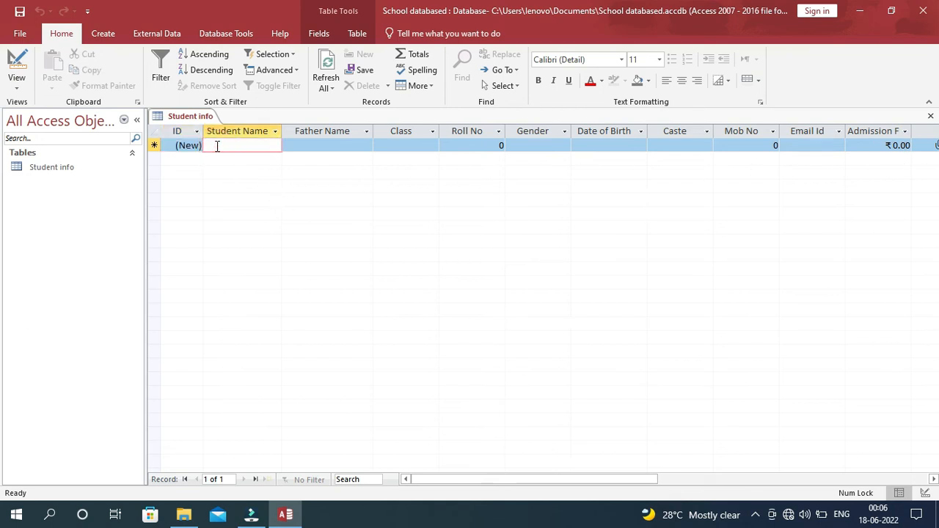
key(Tab)
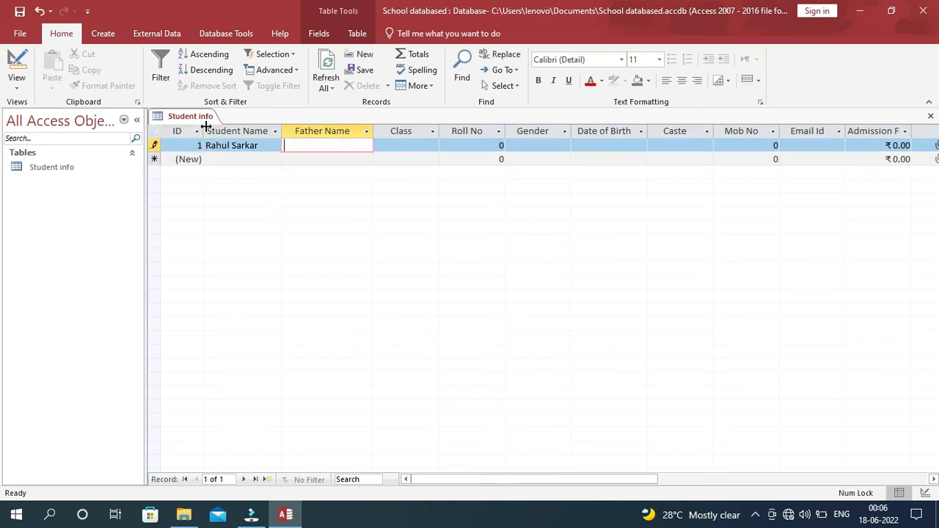
key(Tab)
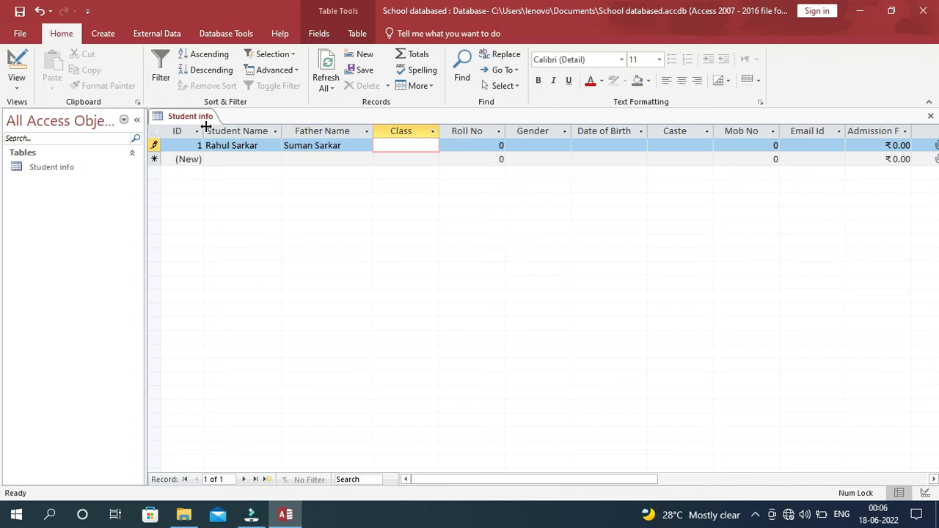
key(BackSpace)
text(IX)
key(Tab)
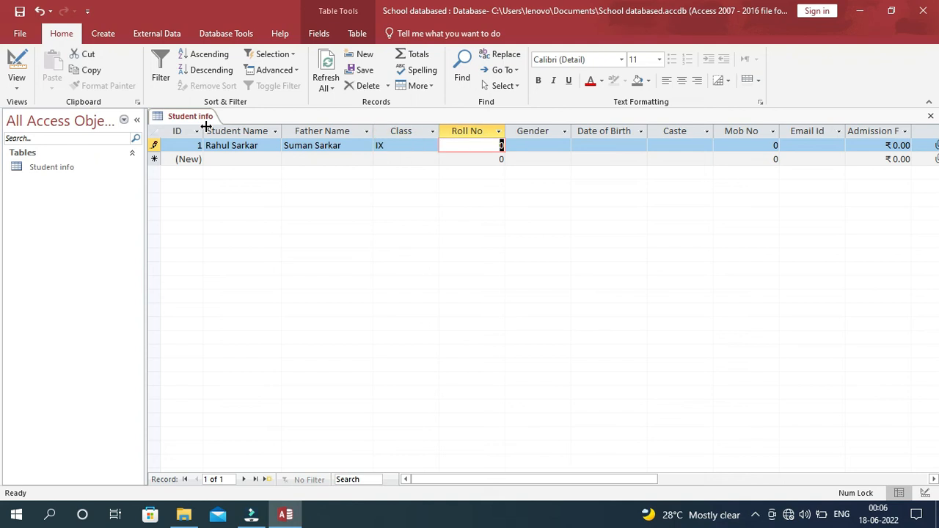
text(5)
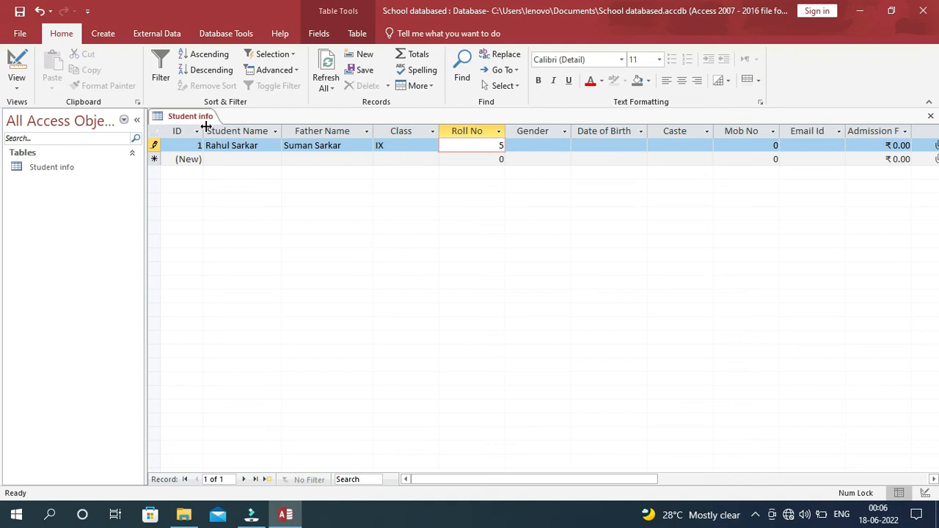
key(Tab)
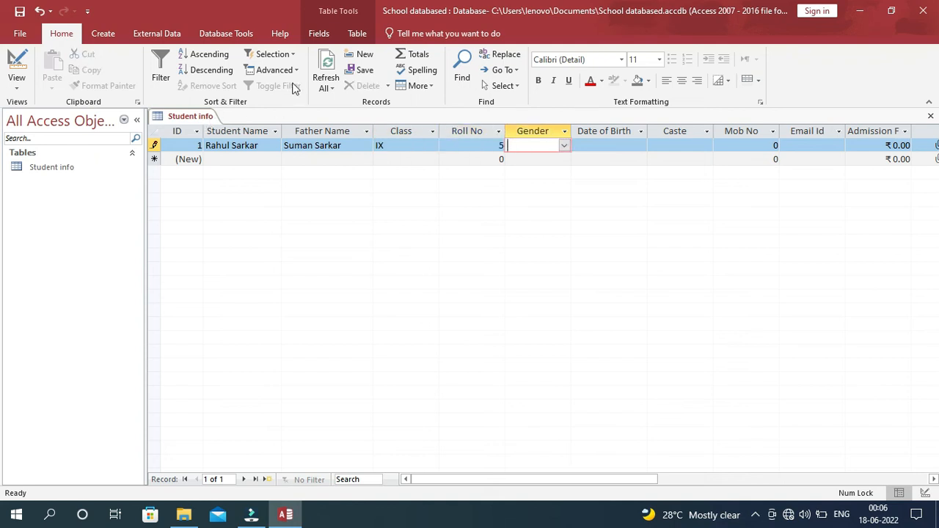
Set the first record's Gender to Female.
click(563, 146)
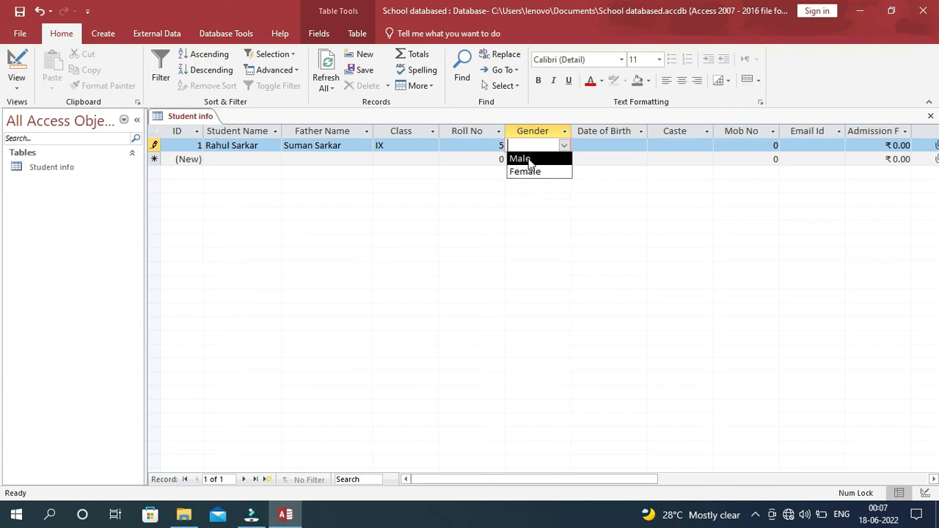
click(533, 159)
click(480, 149)
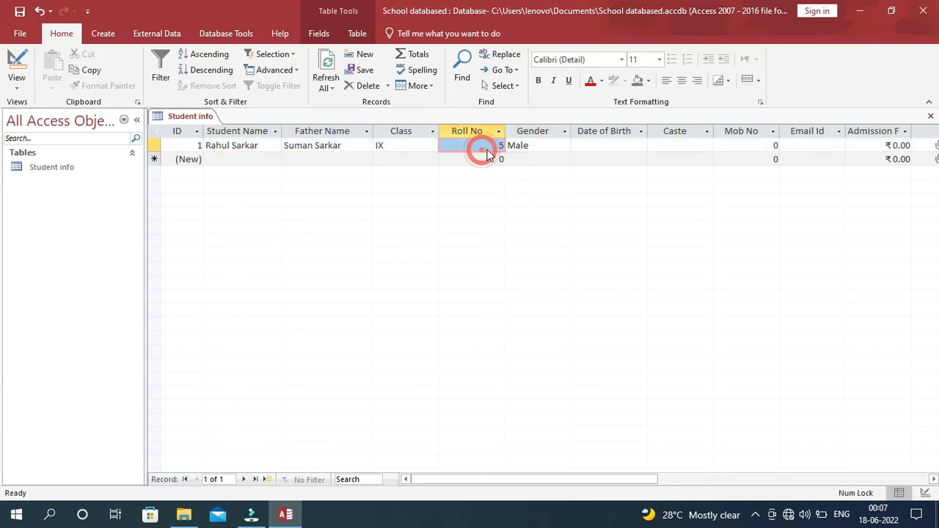
key(Tab)
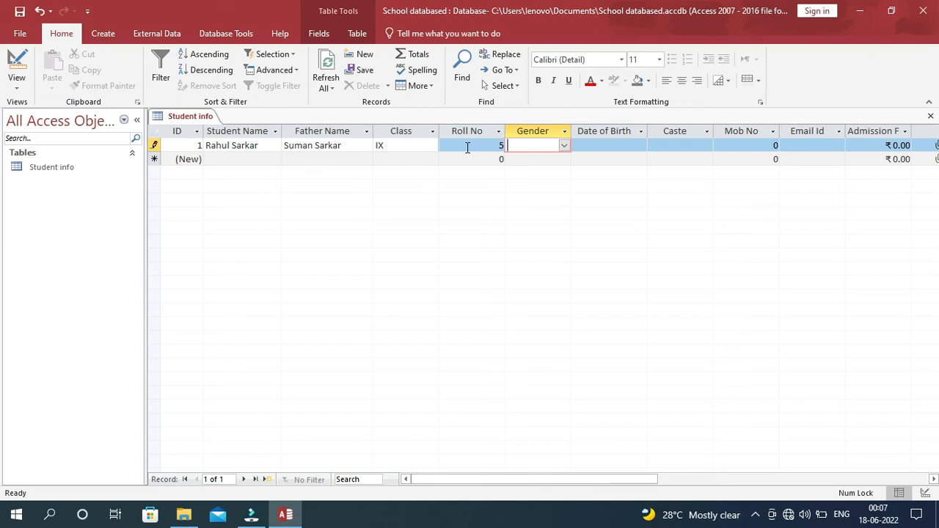
text(m)
key(BackSpace)
key(BackSpace)
text(female)
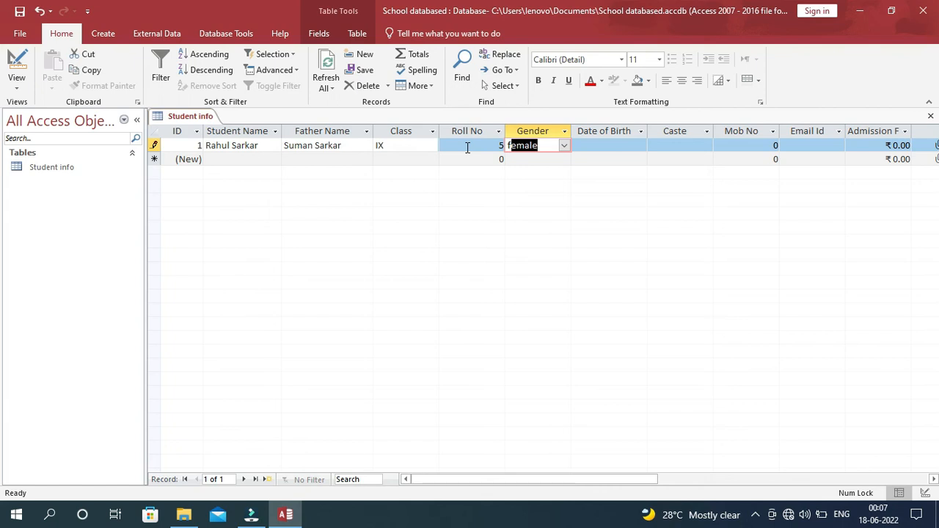
key(Tab)
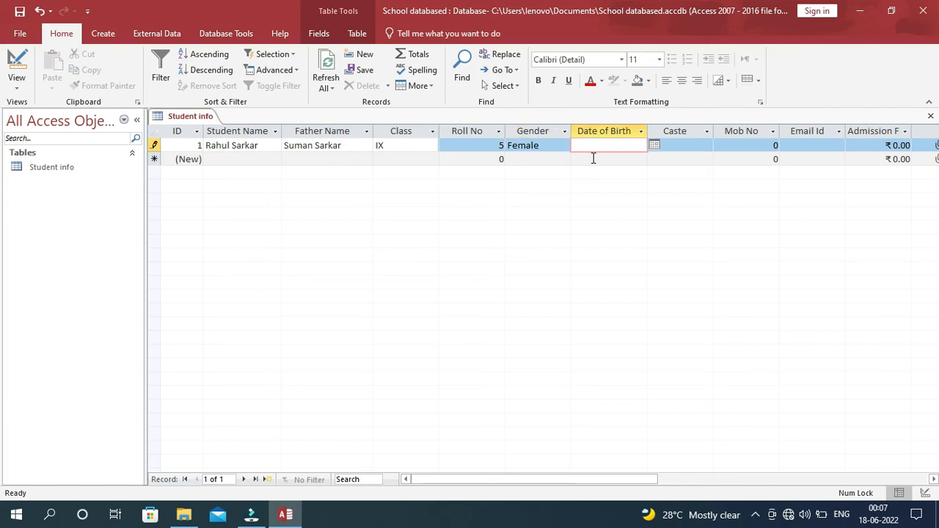
click(654, 146)
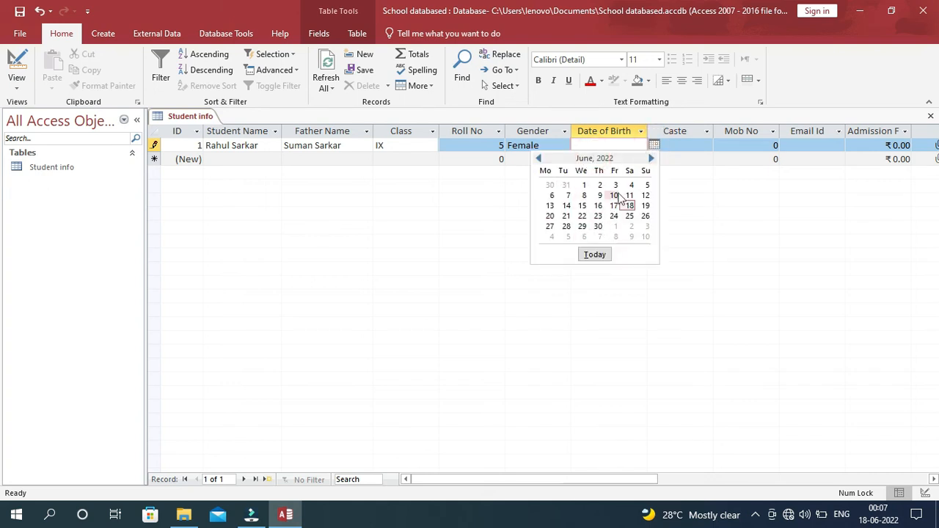
click(595, 144)
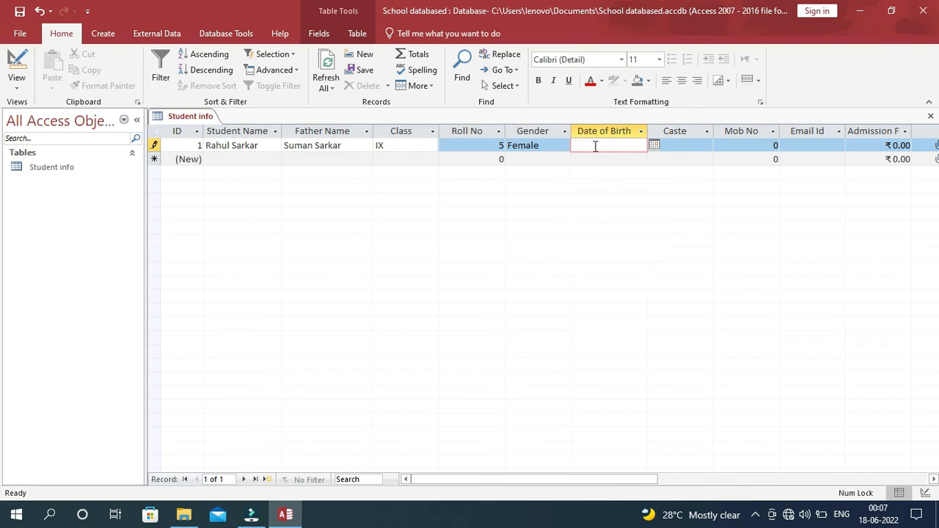
text(17/3/2008)
key(Tab)
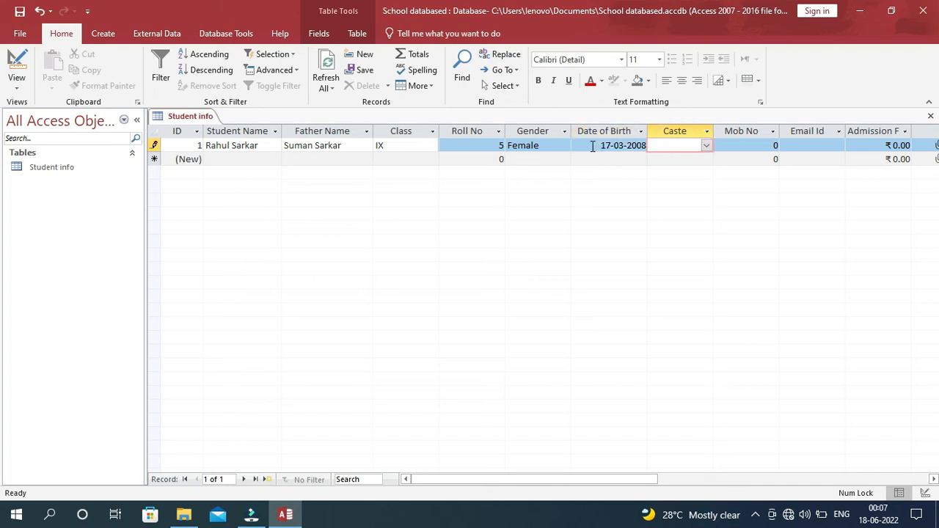
click(706, 147)
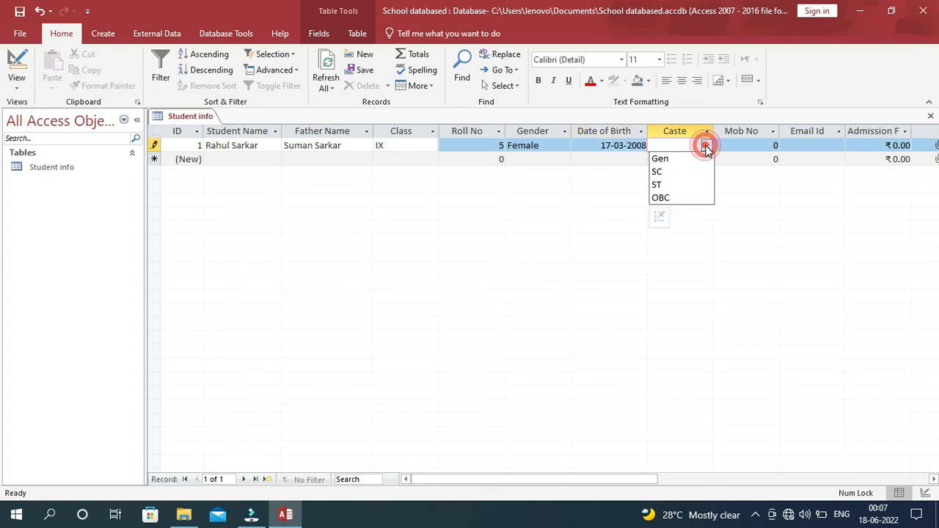
click(668, 159)
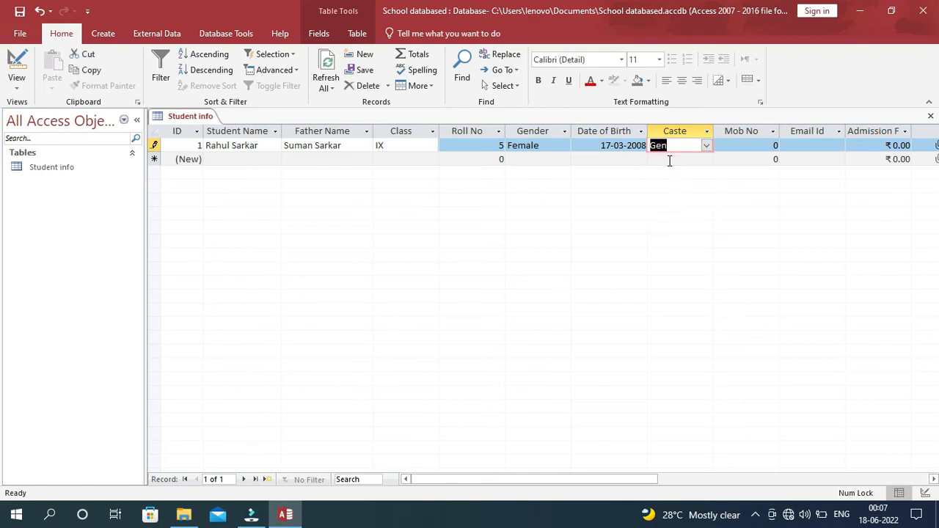
key(Tab)
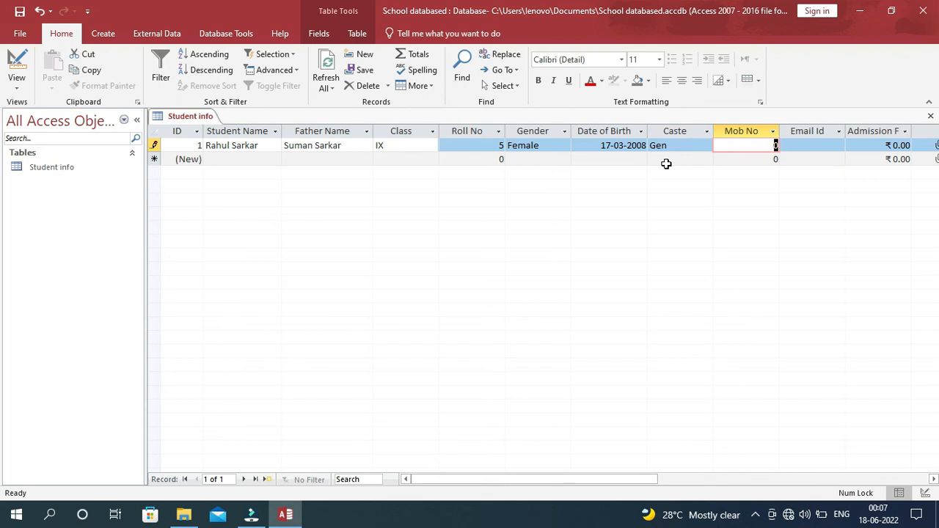
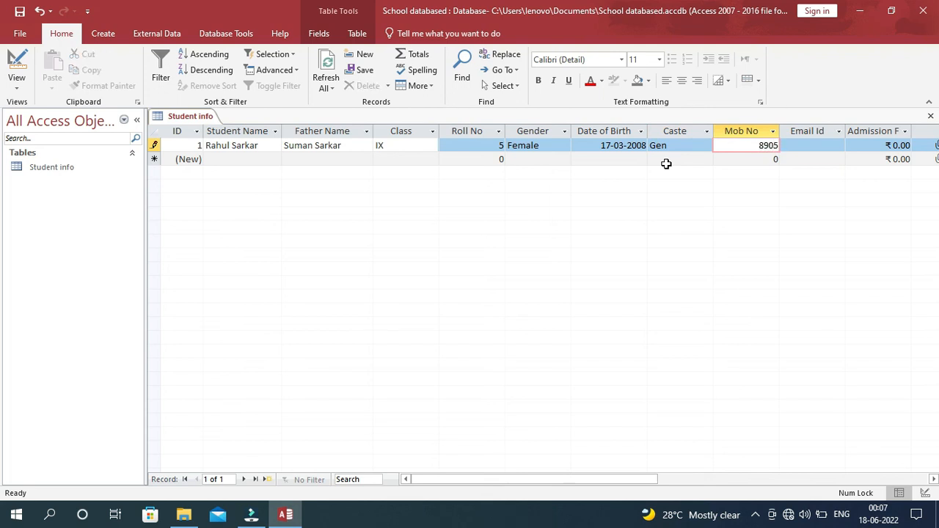
Dismiss the invalid-value error and trim the Mob No entry to 89 before moving to Email Id.
key(Tab)
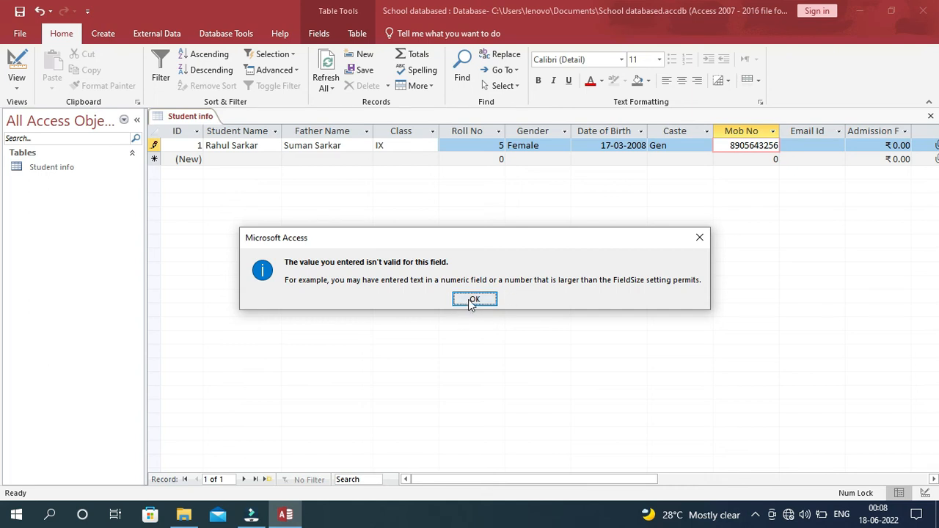
click(473, 299)
key(BackSpace)
key(BackSpace)
key(BackSpace)
key(BackSpace)
key(BackSpace)
key(BackSpace)
key(BackSpace)
key(BackSpace)
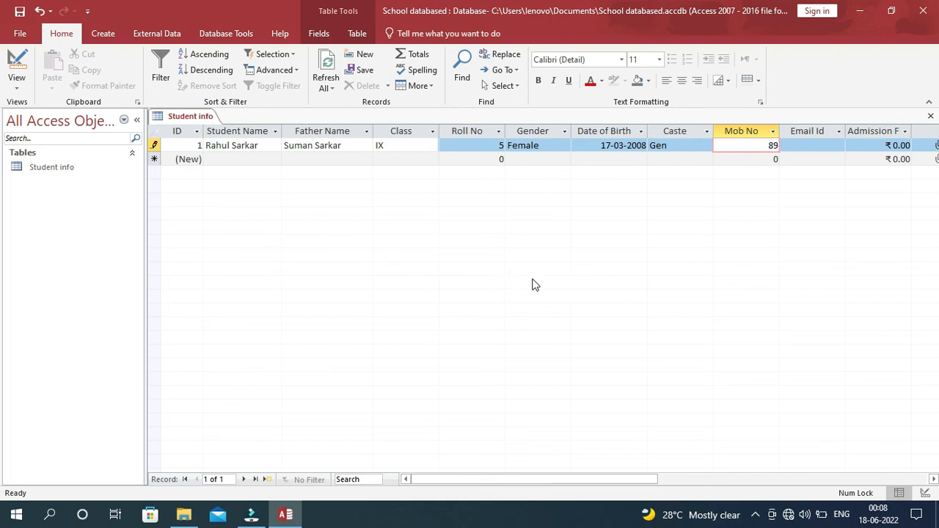
key(Tab)
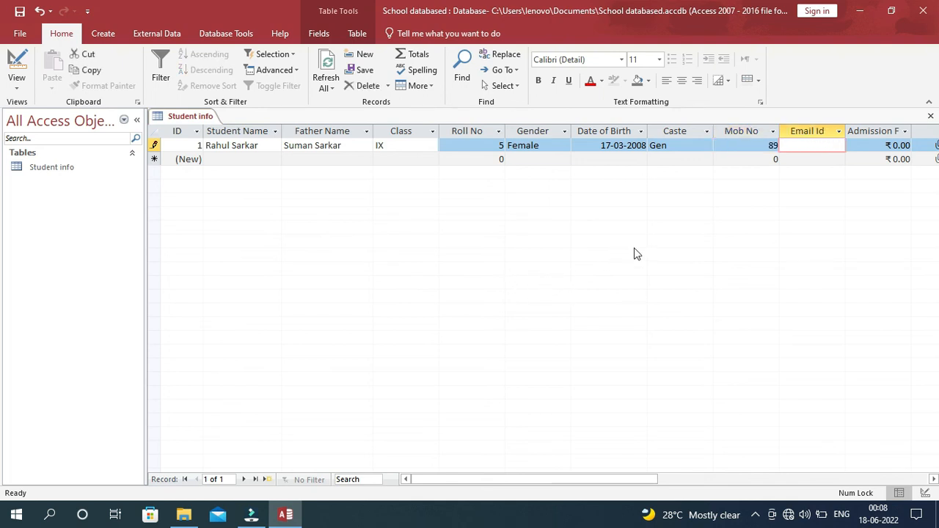
Enter the student's e-mail address, widen the Email Id column, and set Admission Fees to 1500.
click(792, 151)
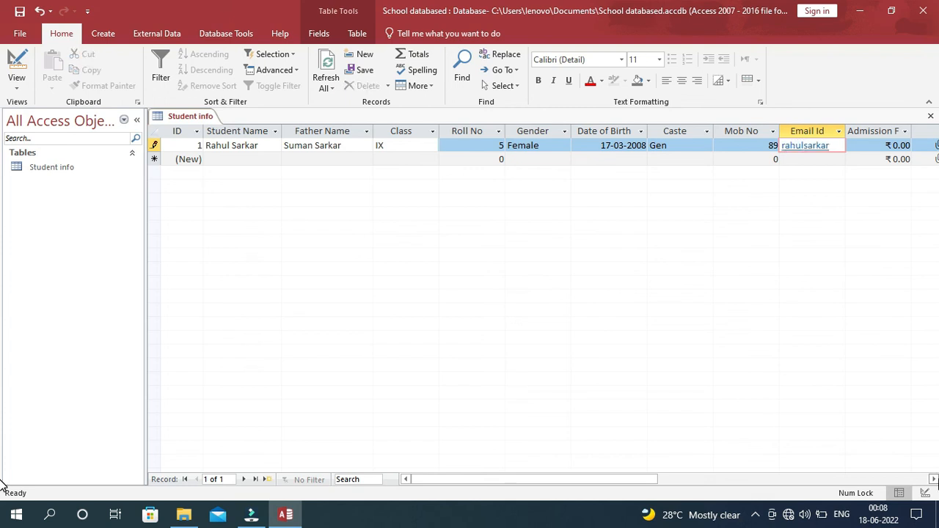
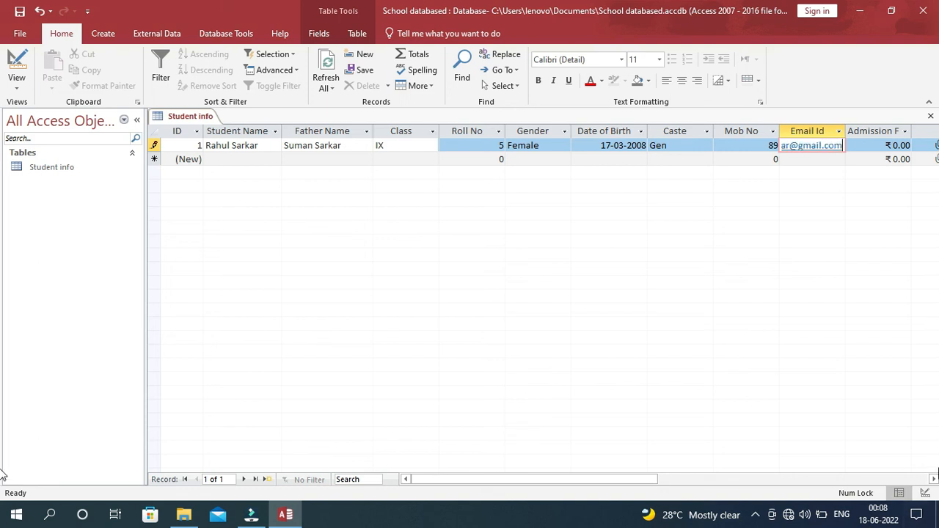
drag(846, 131, 878, 143)
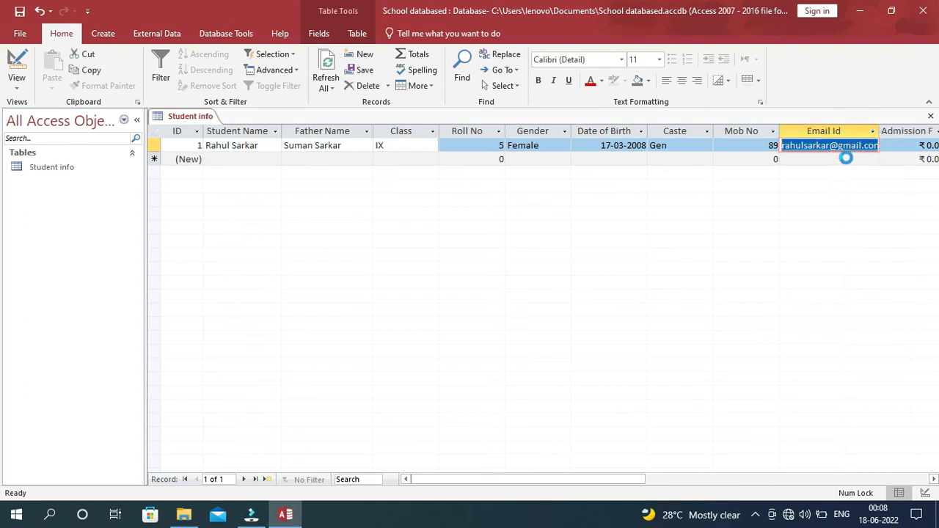
click(884, 145)
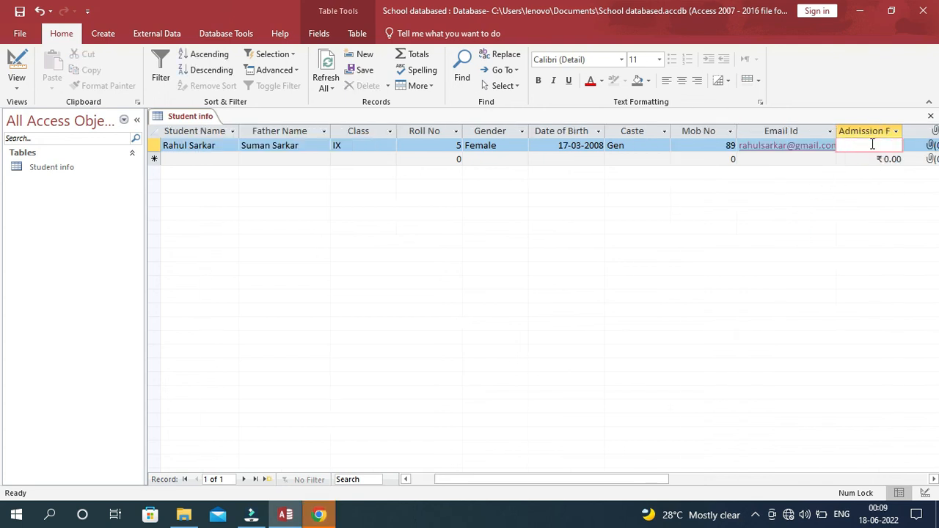
text(1500)
key(Tab)
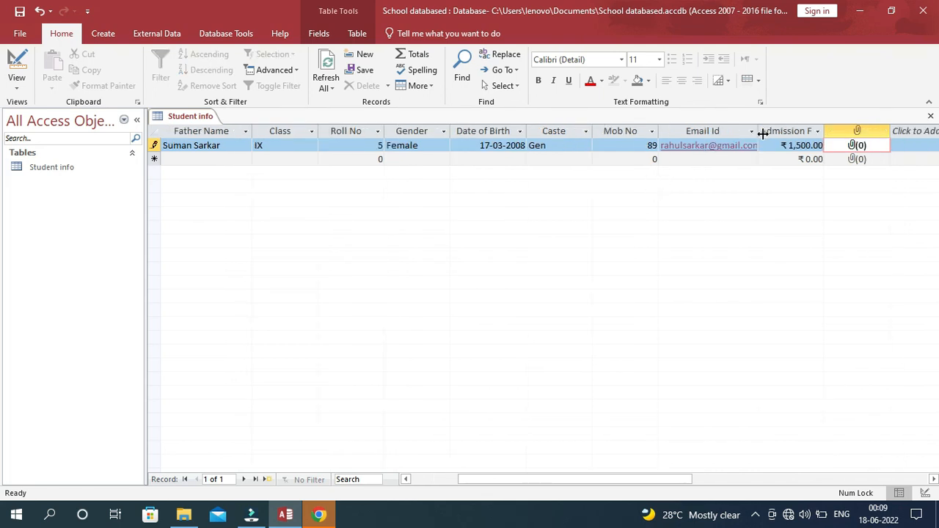
Attach Desktop\img\images (7).jpg to the first record's Photo field.
double_click(855, 145)
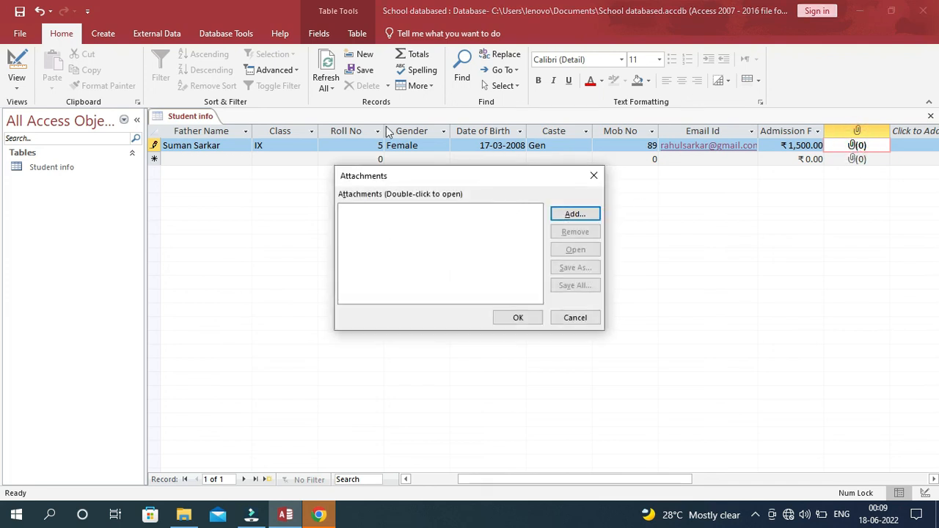
click(574, 215)
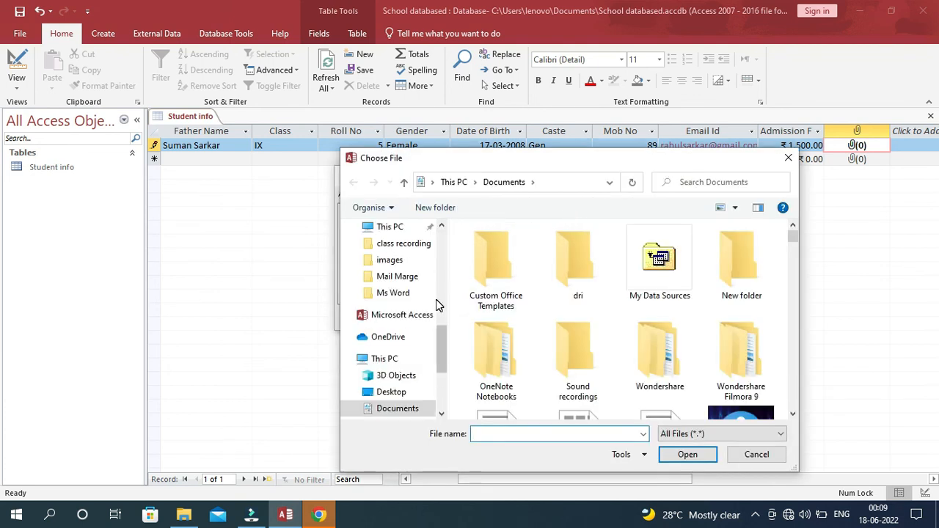
click(389, 391)
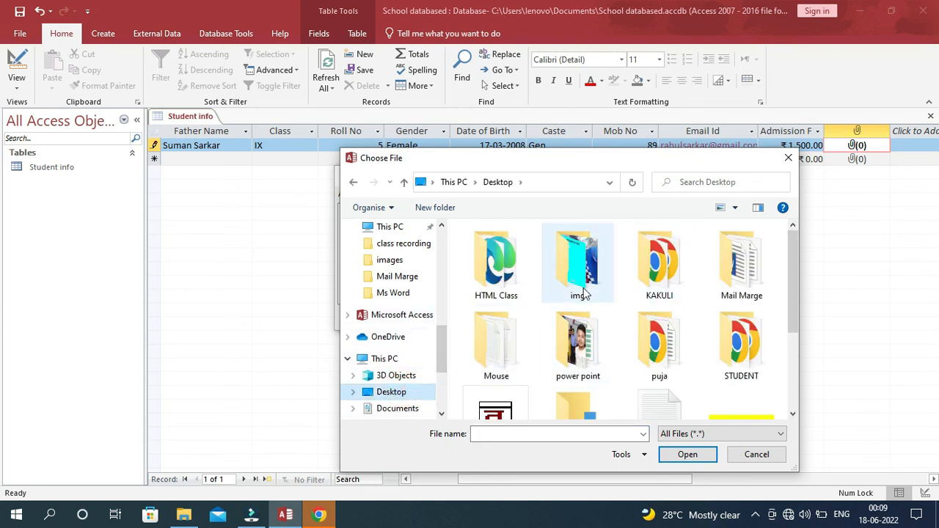
double_click(580, 290)
scroll(634, 322, down, 3)
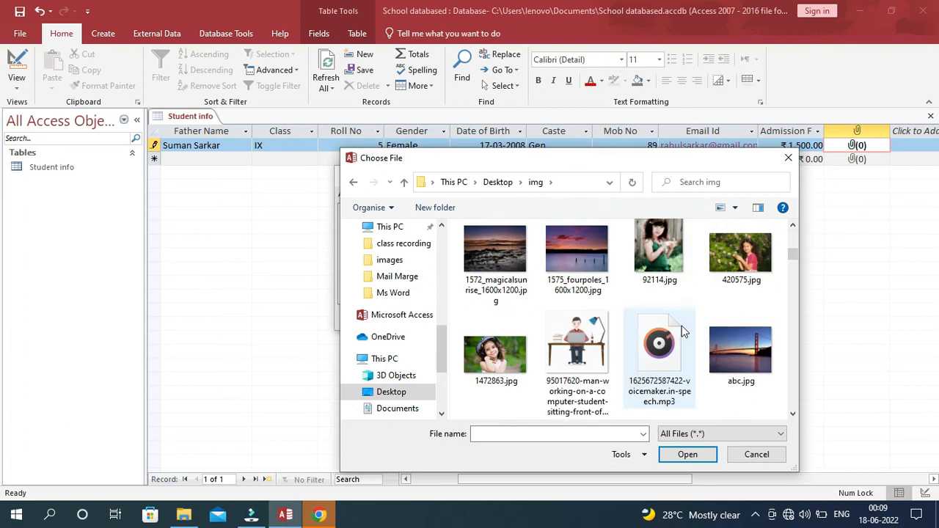
scroll(634, 321, down, 2)
scroll(688, 323, down, 5)
click(659, 301)
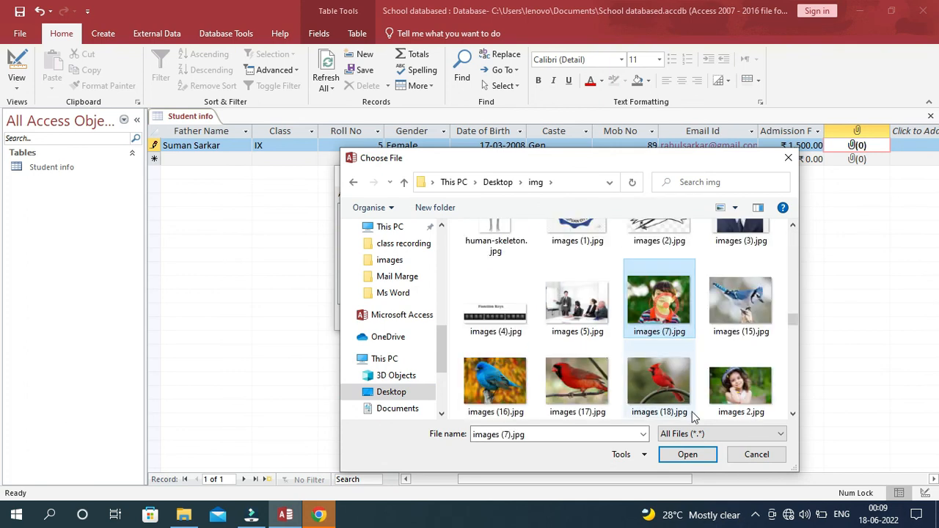
click(688, 455)
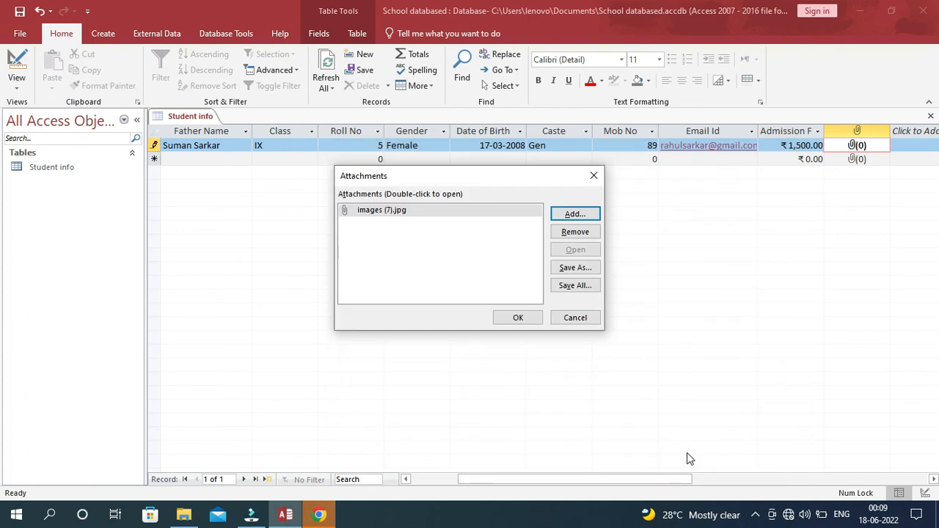
click(517, 318)
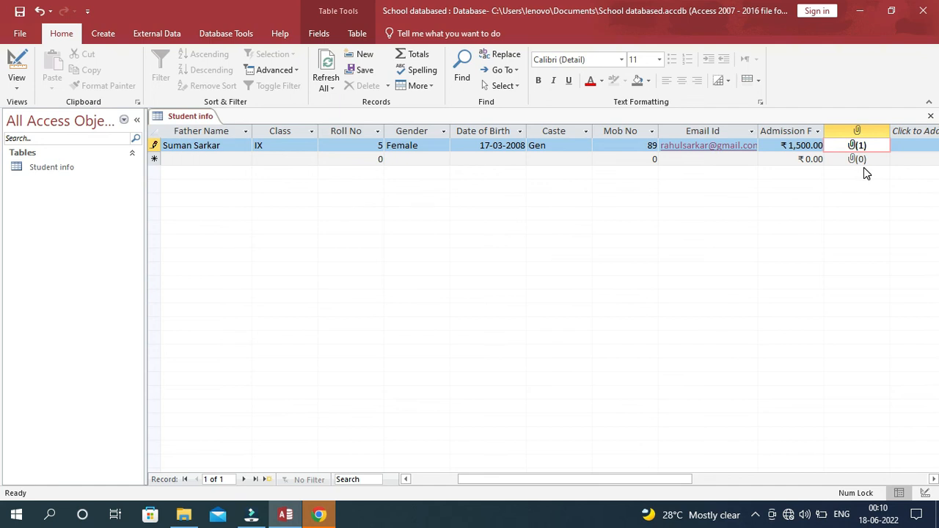
key(Tab)
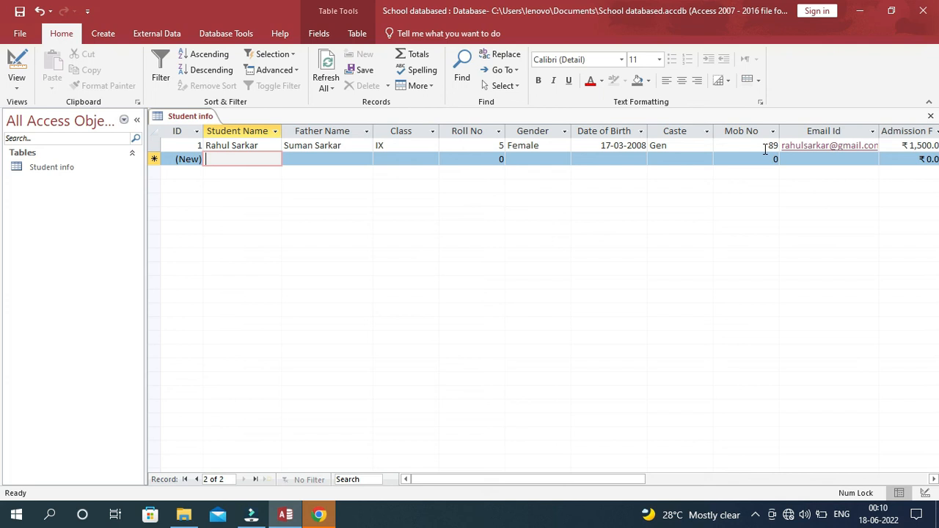
In Design View, change Mob No's data type to Large Number.
click(18, 90)
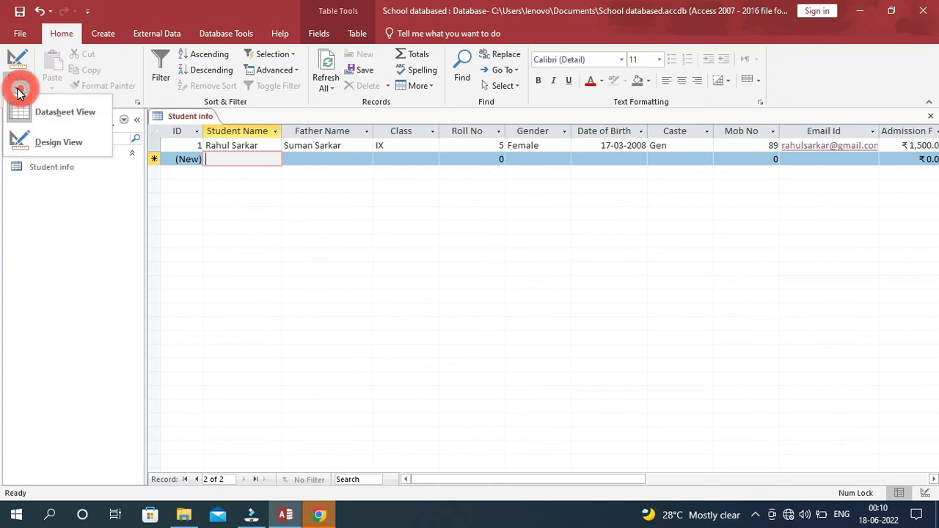
click(44, 143)
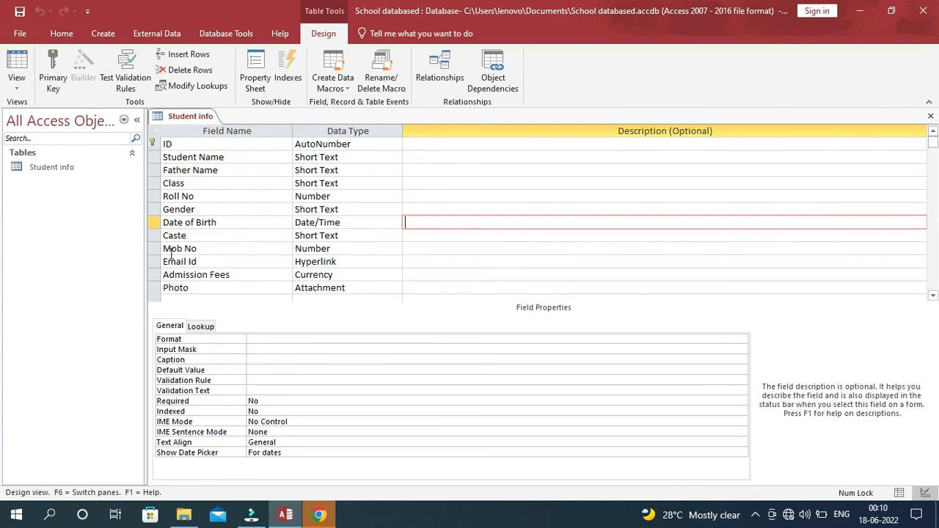
click(327, 249)
click(396, 250)
click(350, 307)
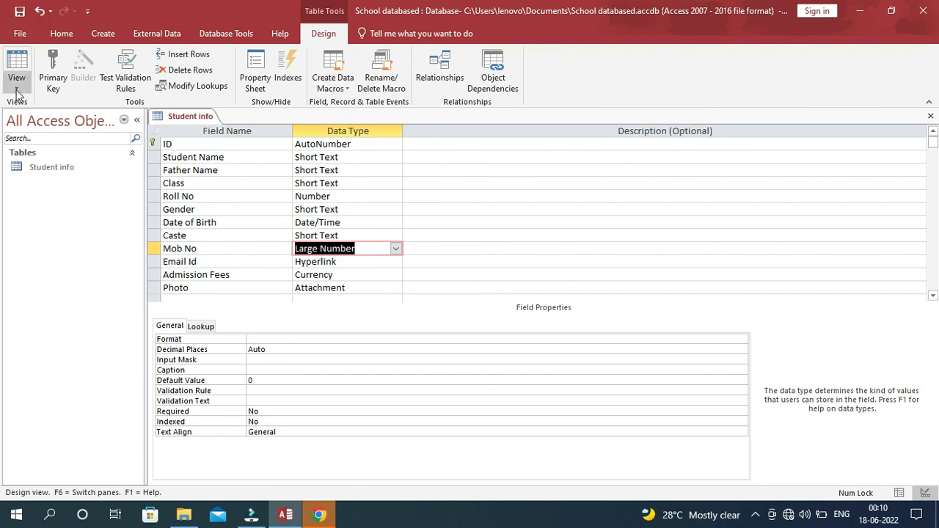
Return to Datasheet View, accepting the save and compatibility prompts, and clear the Mob No cell.
click(17, 85)
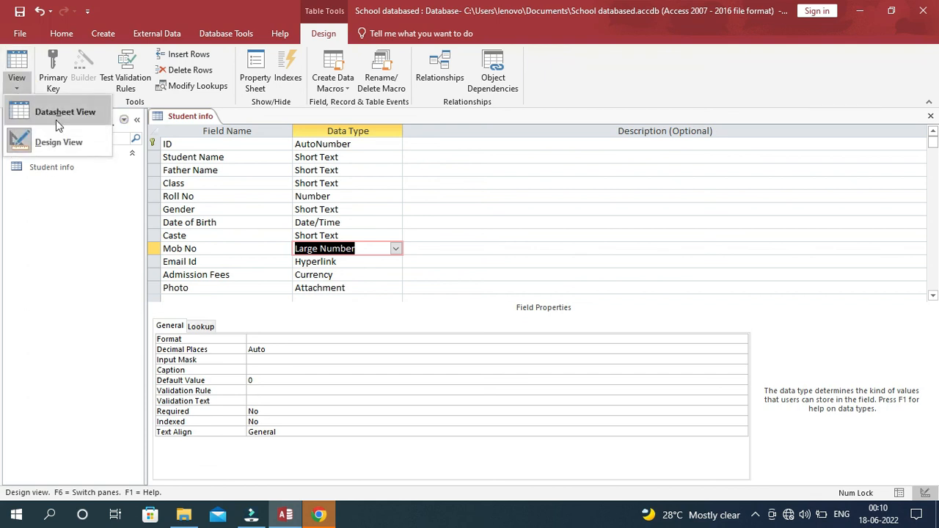
click(59, 113)
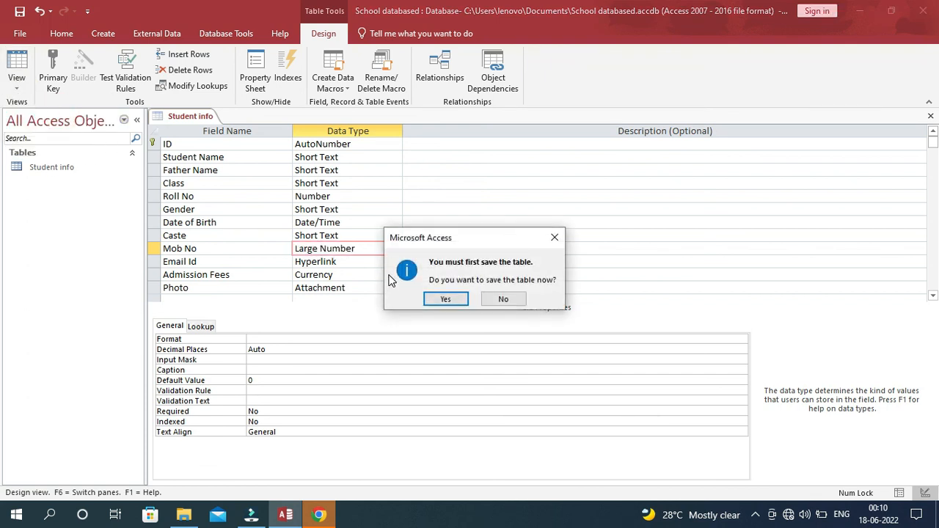
click(447, 300)
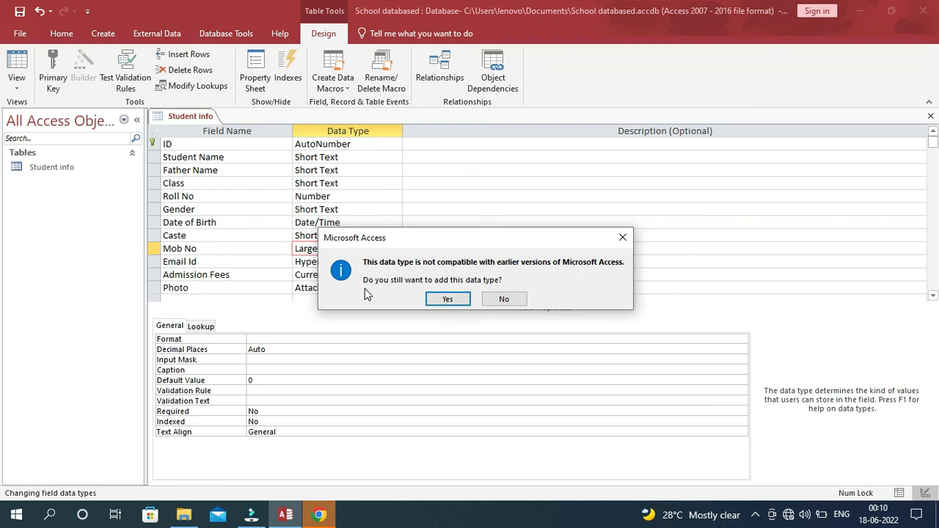
click(448, 299)
click(722, 146)
key(Delete)
key(Delete)
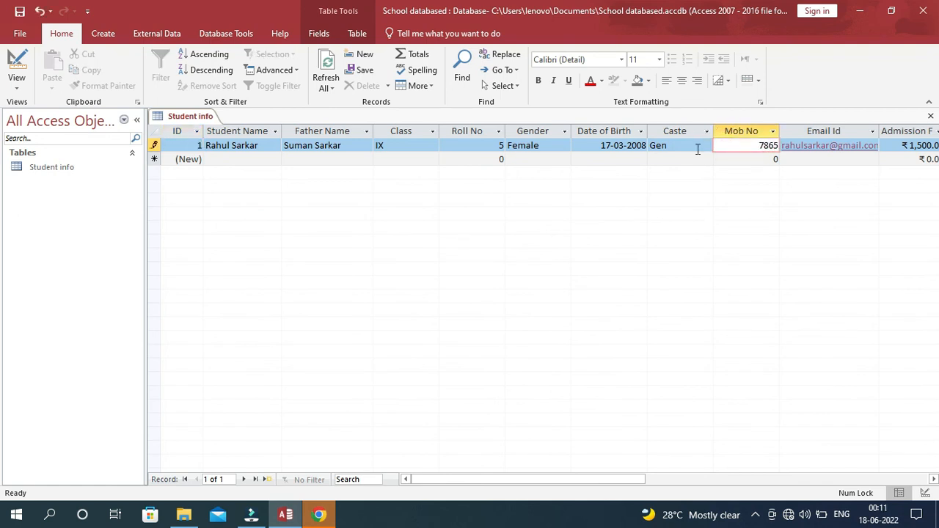
Re-enter the first record's full ten-digit mobile number and close the Student info table.
key(Tab)
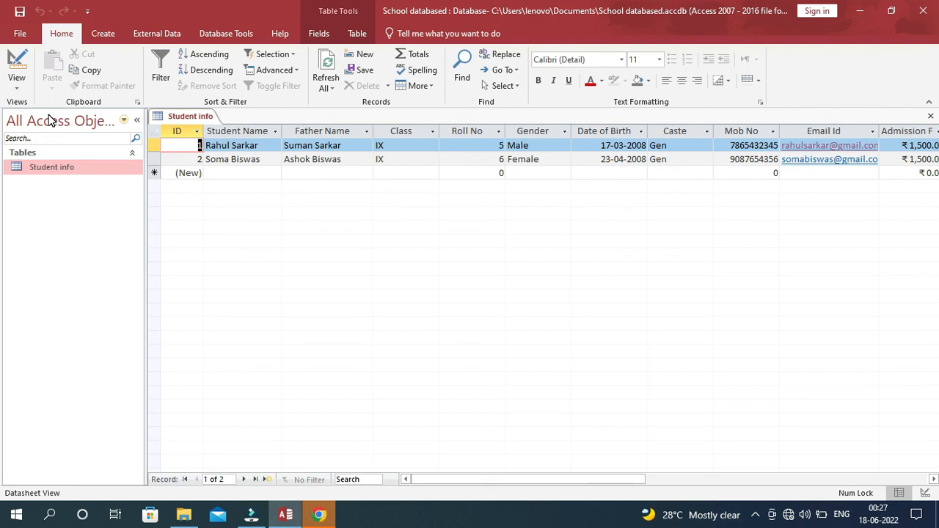
click(930, 116)
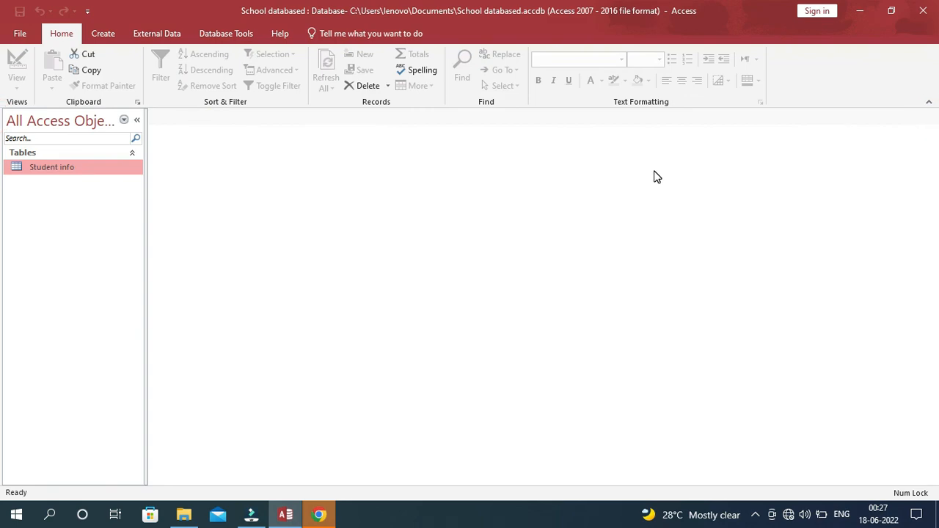